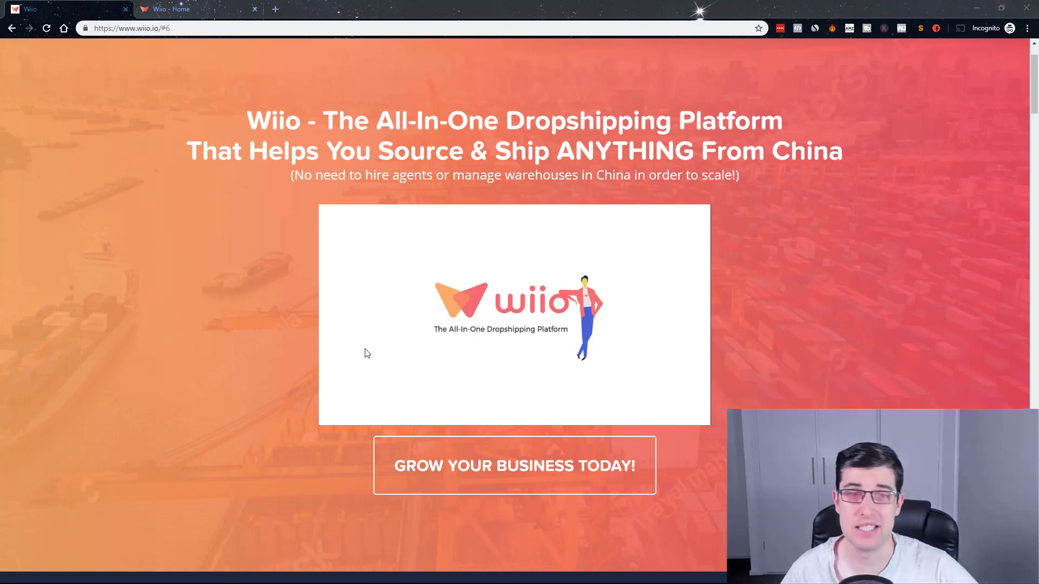
Scroll to 'Introducing Wiio' and highlight its sourcing, purchase, stock and quality-check steps.
scroll(241, 301, down, 7)
scroll(242, 302, down, 1)
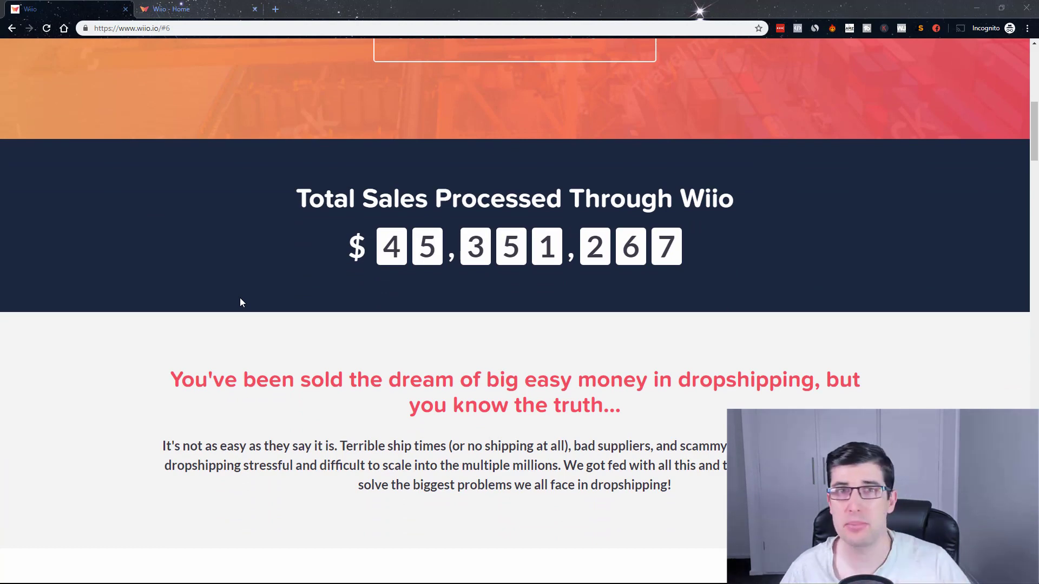
scroll(241, 303, down, 7)
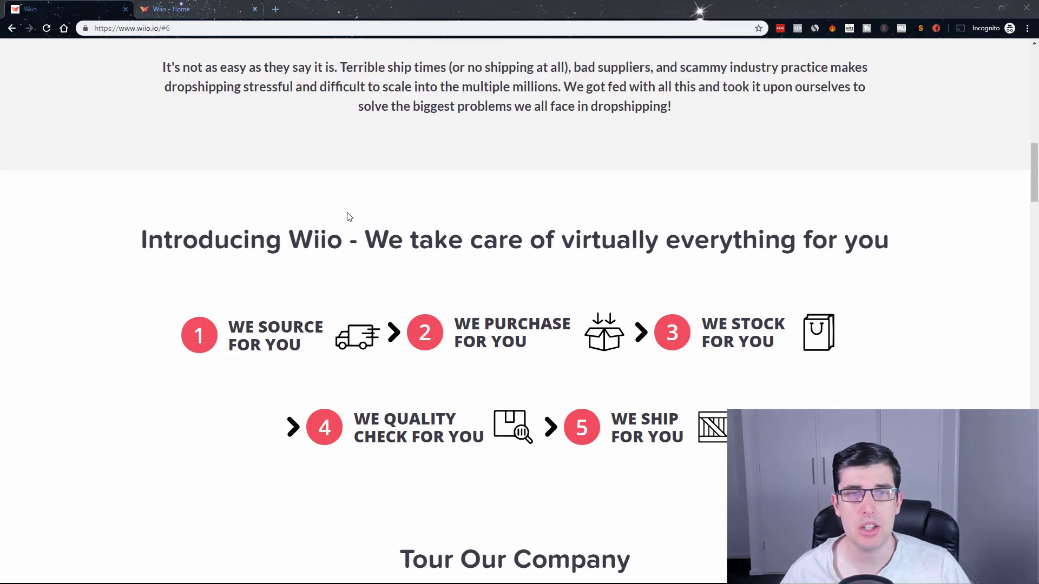
scroll(390, 230, up, 5)
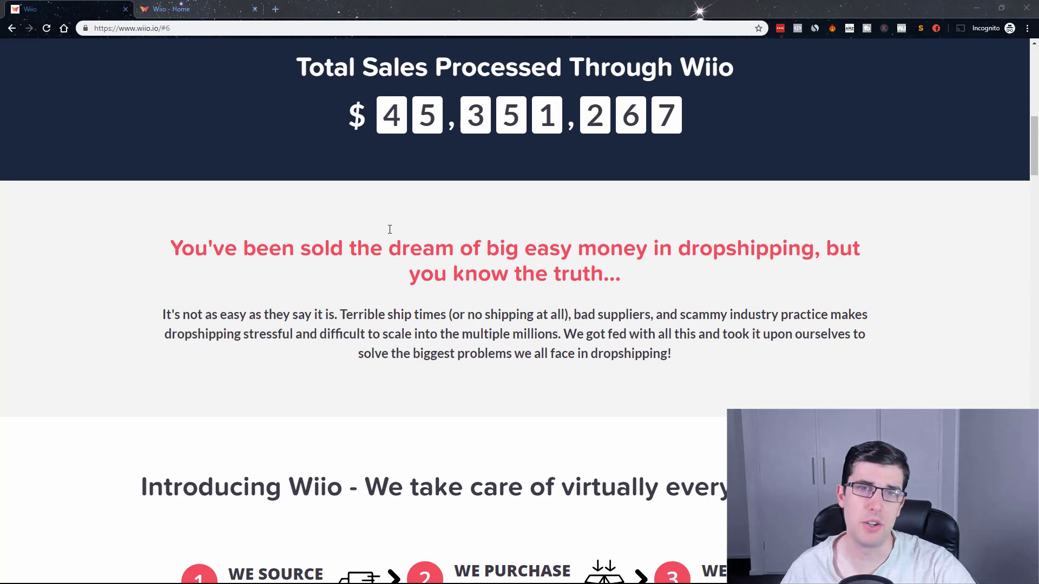
scroll(388, 228, down, 5)
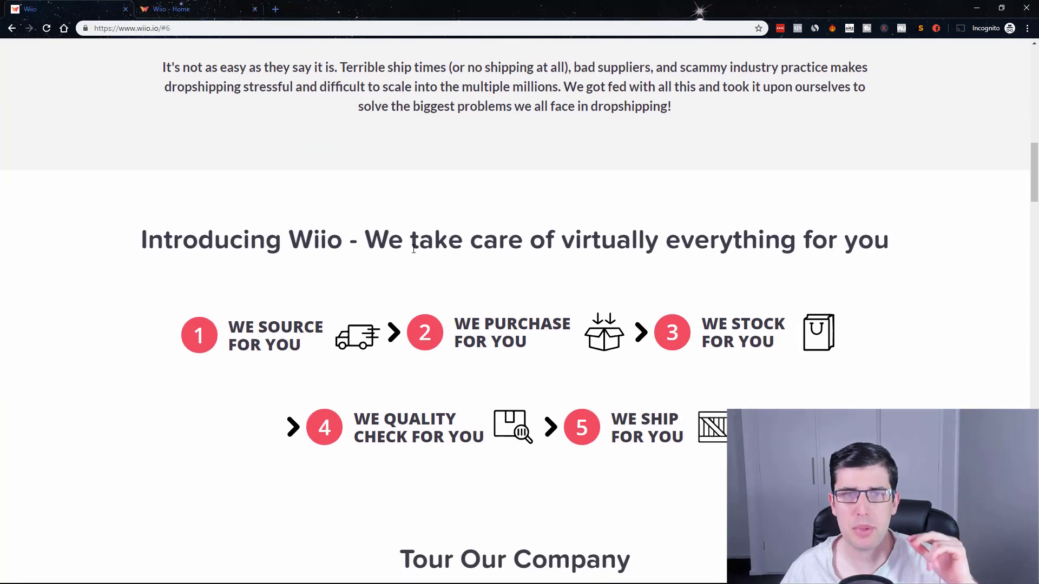
drag(365, 238, 665, 238)
drag(253, 319, 357, 327)
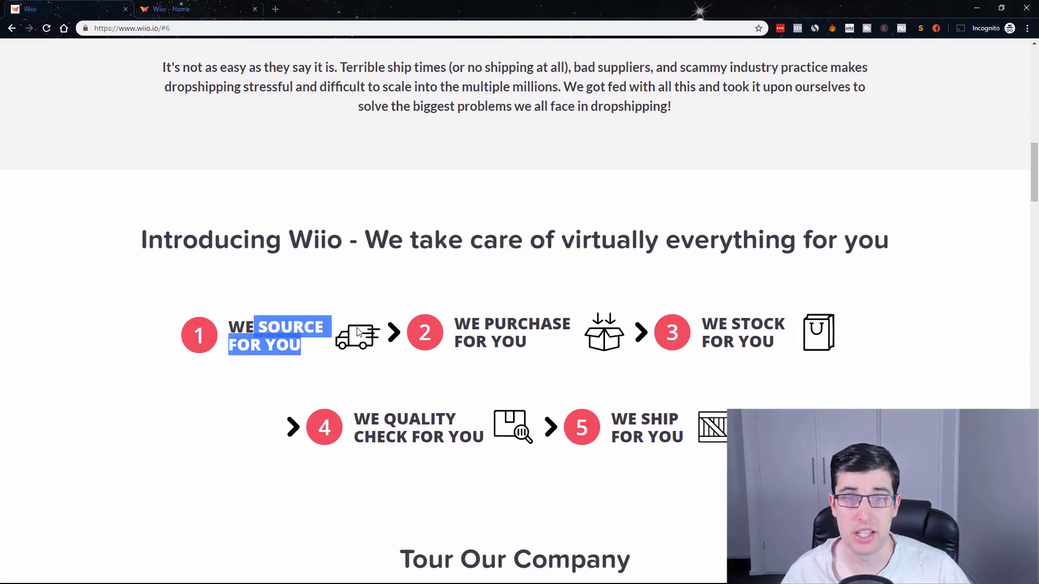
drag(507, 324, 718, 362)
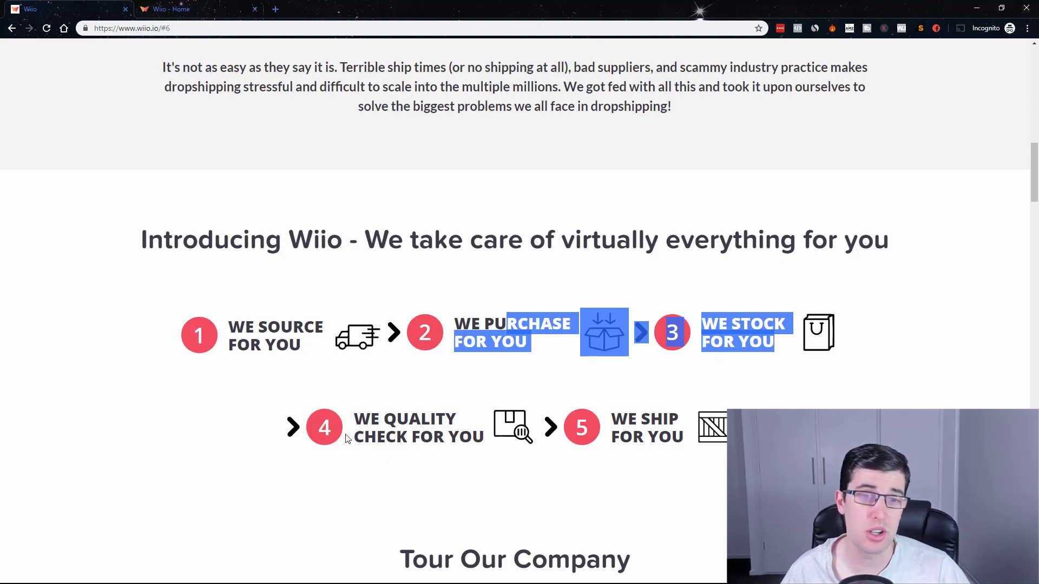
drag(371, 419, 506, 431)
Highlight the 'We also do' services, including custom product videos and packaging inserts, then reach the testimonials.
scroll(652, 412, down, 3)
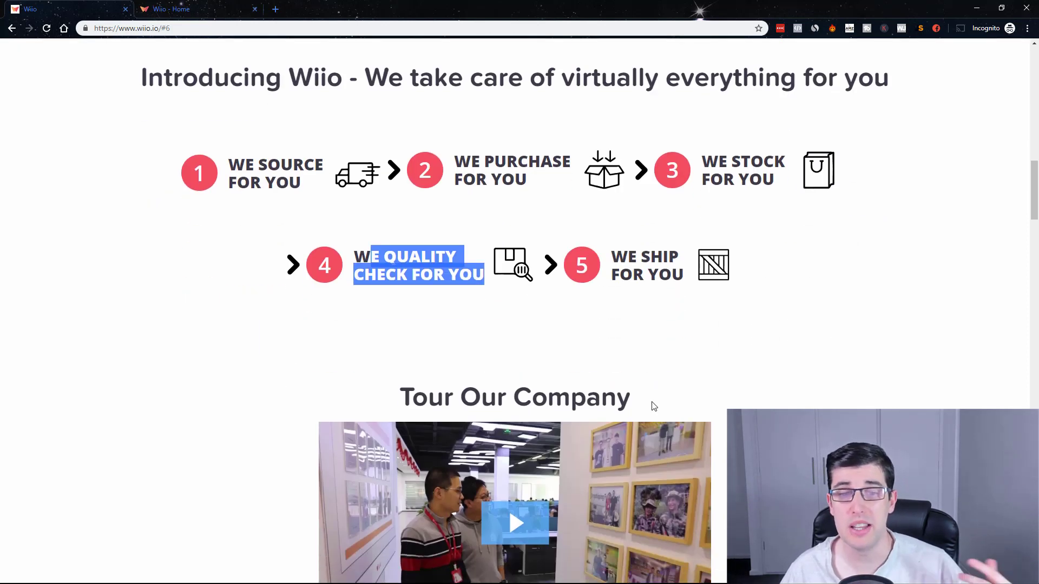
scroll(657, 385, down, 4)
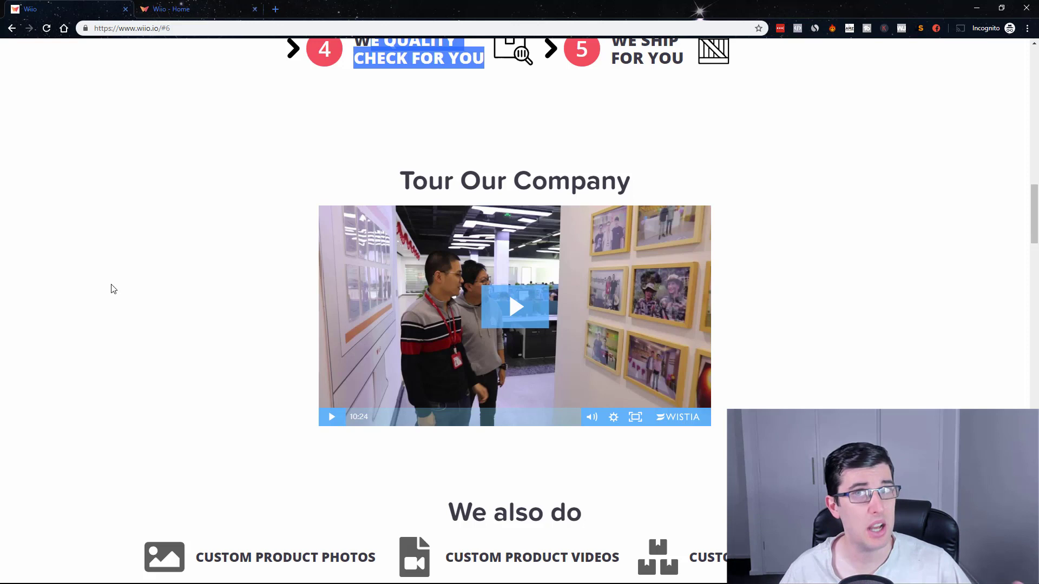
scroll(113, 288, down, 2)
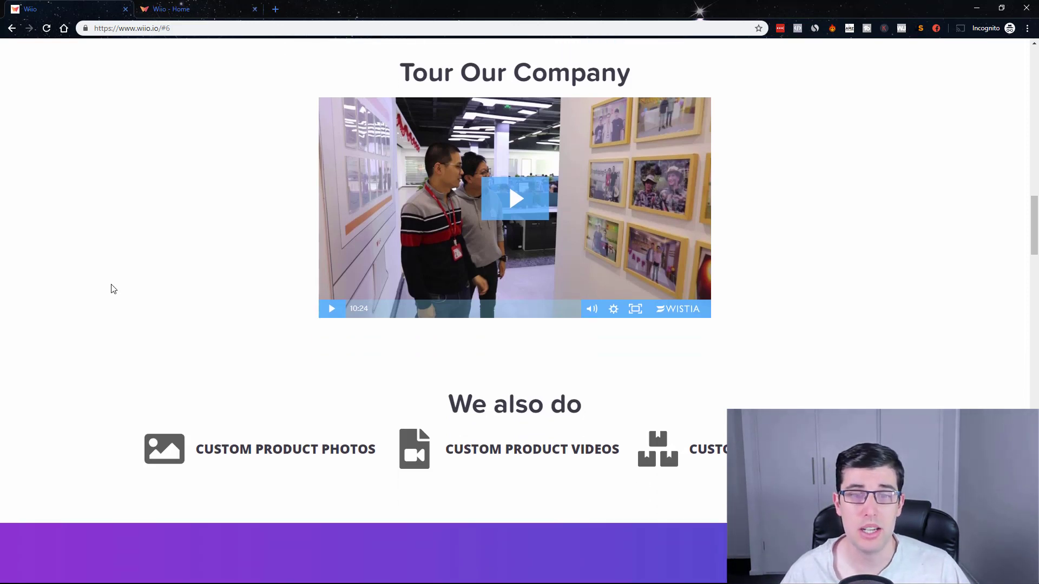
scroll(113, 289, down, 1)
drag(204, 395, 311, 399)
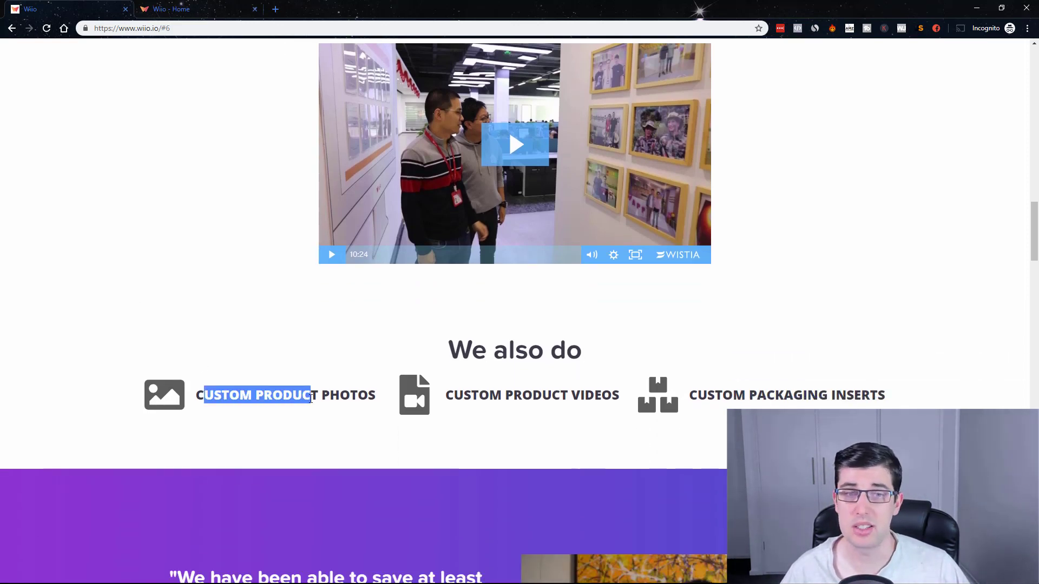
drag(501, 395, 620, 395)
drag(748, 395, 893, 395)
scroll(888, 386, down, 4)
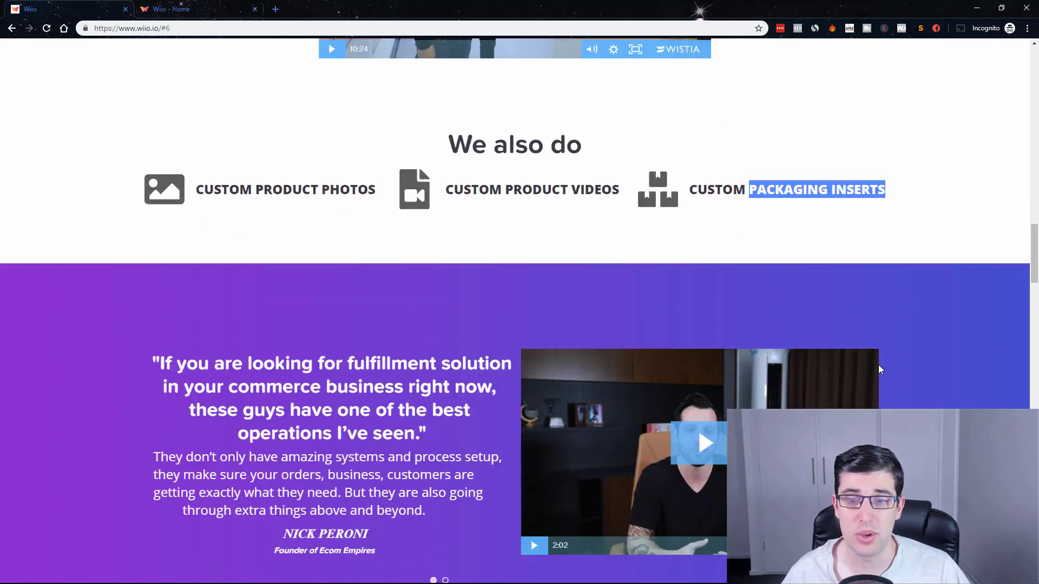
scroll(879, 370, down, 3)
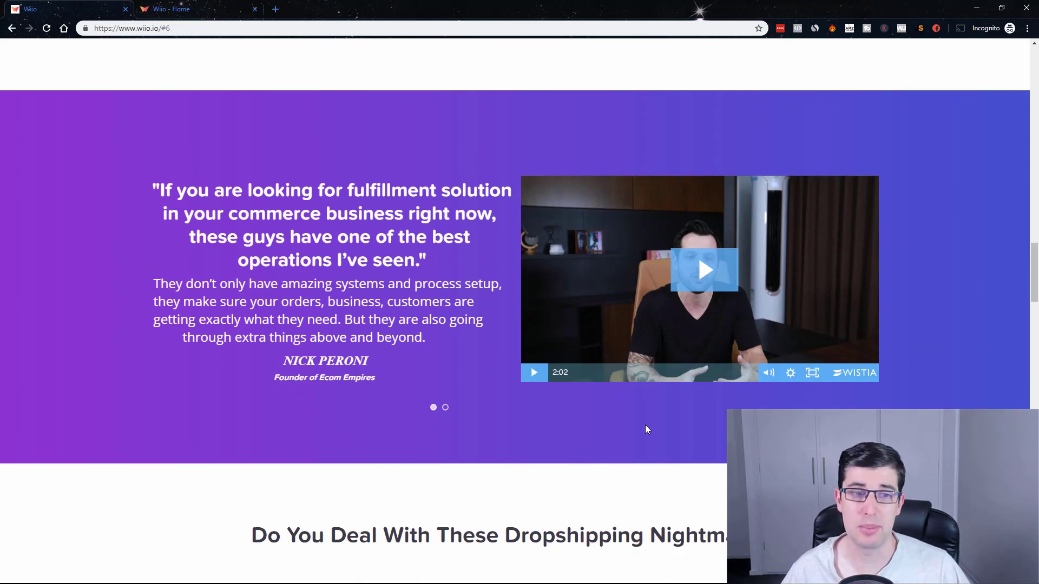
scroll(602, 328, down, 2)
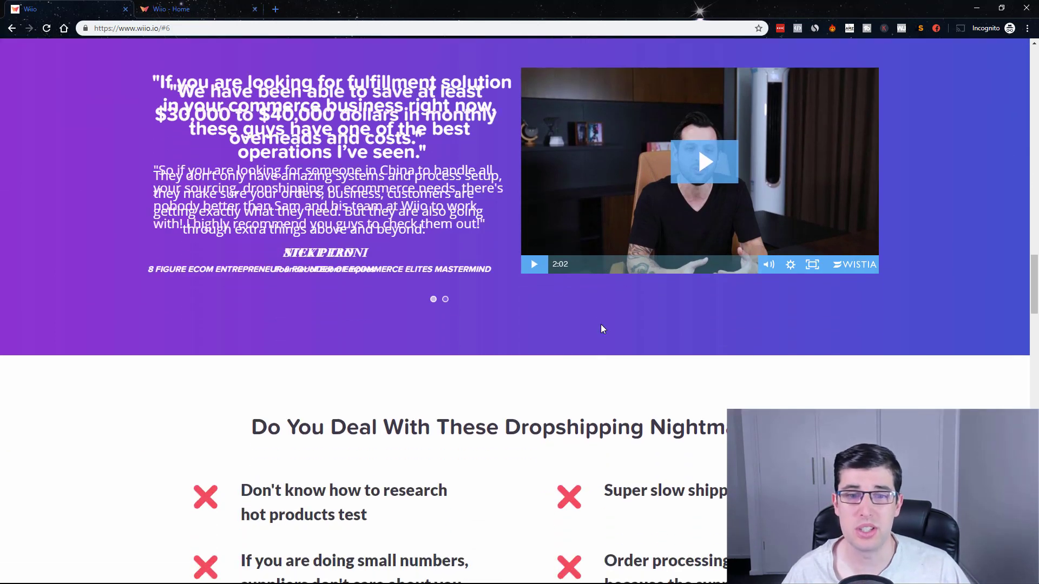
Highlight each nightmare: product research, slow shipping, small suppliers, order processing, multiple suppliers, slow fulfilment.
scroll(603, 329, down, 4)
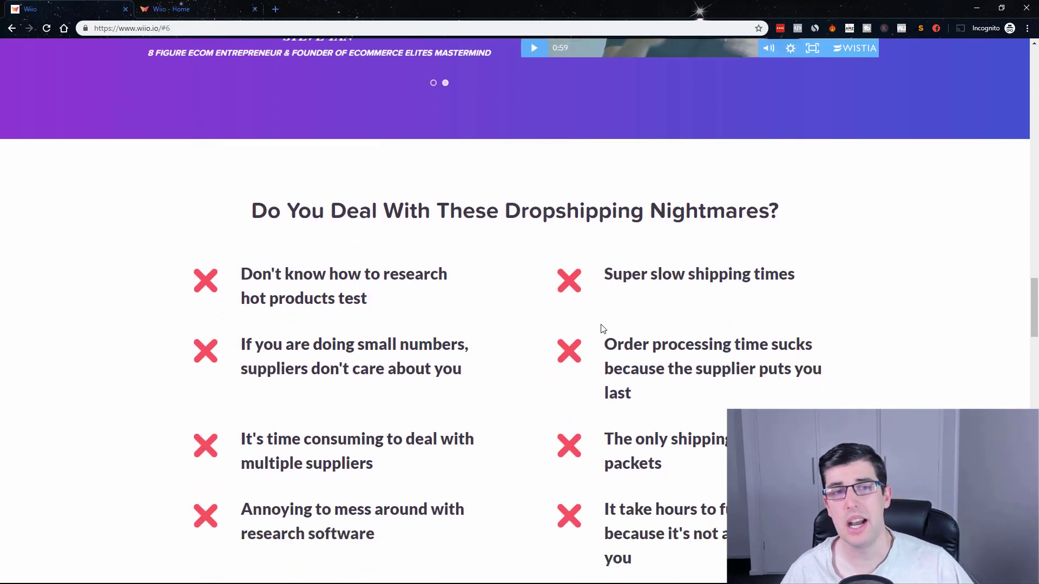
scroll(305, 233, down, 1)
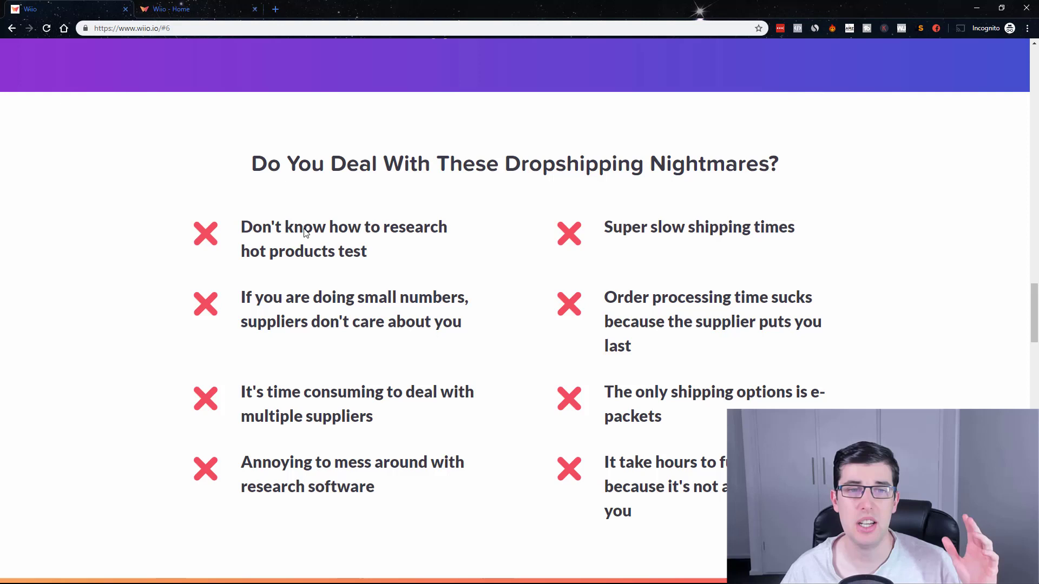
drag(305, 233, 424, 225)
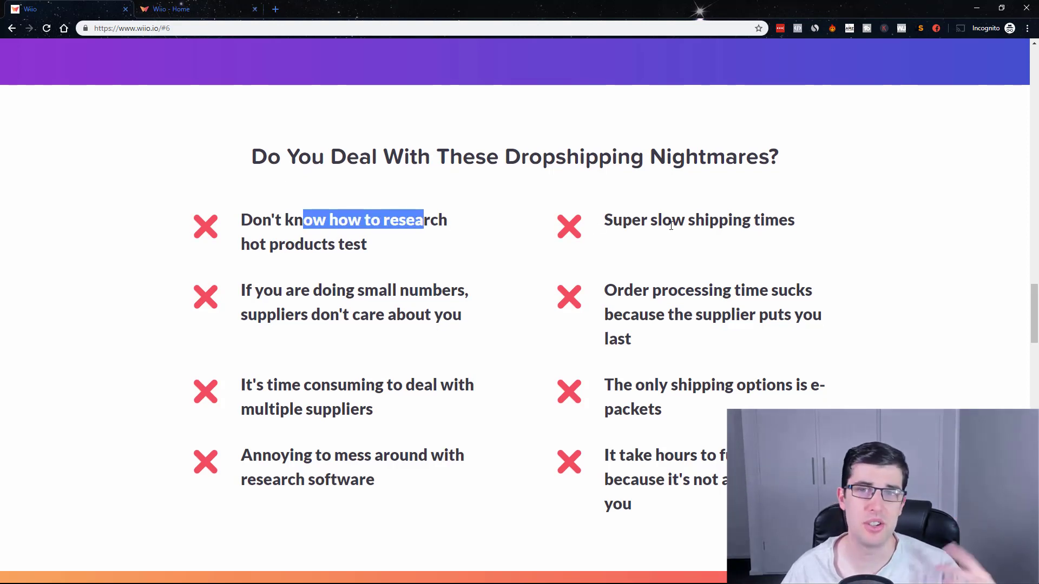
drag(656, 225, 814, 234)
drag(294, 290, 421, 293)
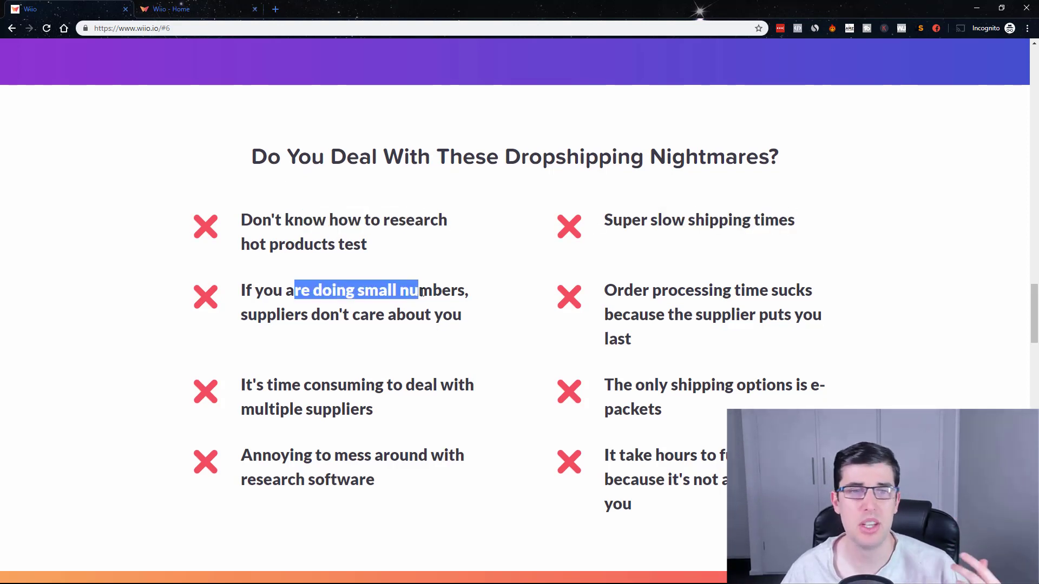
drag(633, 290, 868, 292)
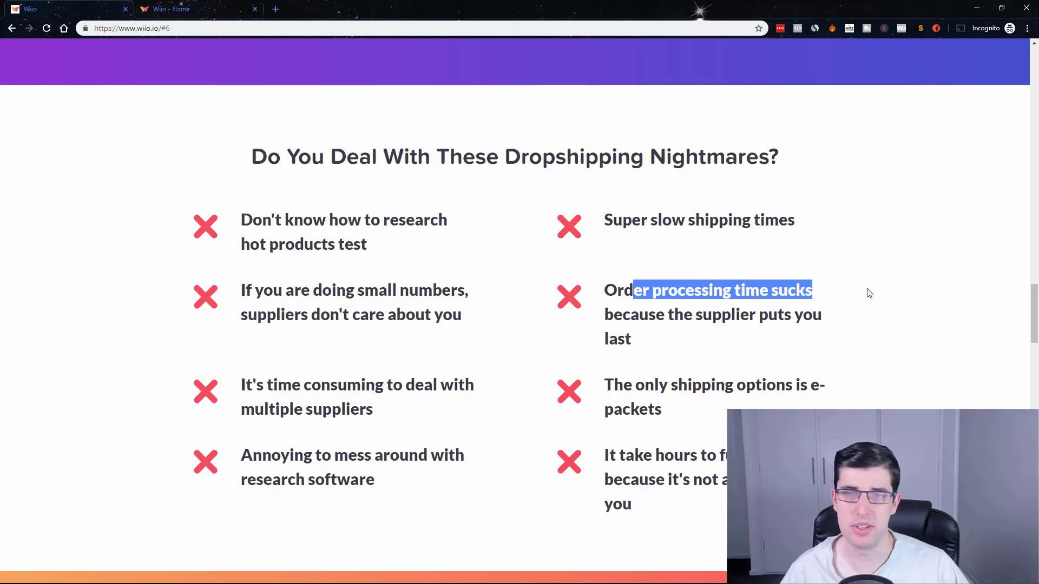
drag(322, 385, 446, 385)
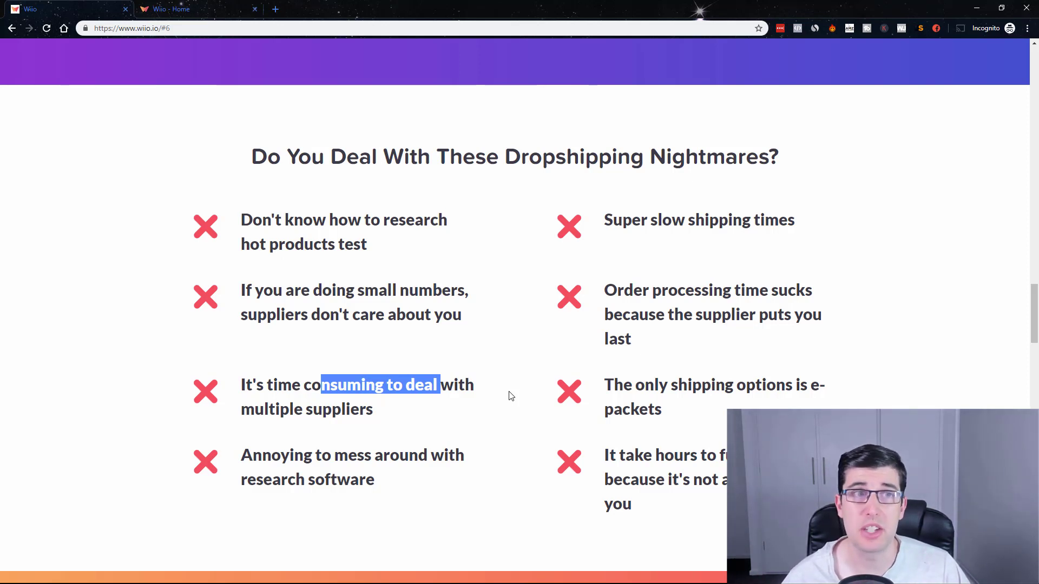
drag(635, 455, 739, 456)
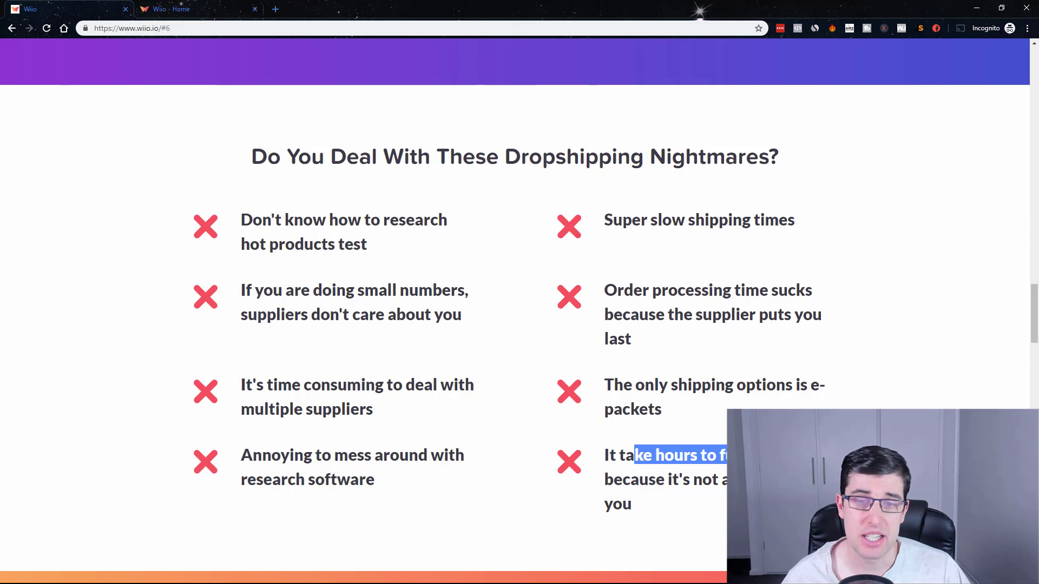
scroll(600, 388, down, 1)
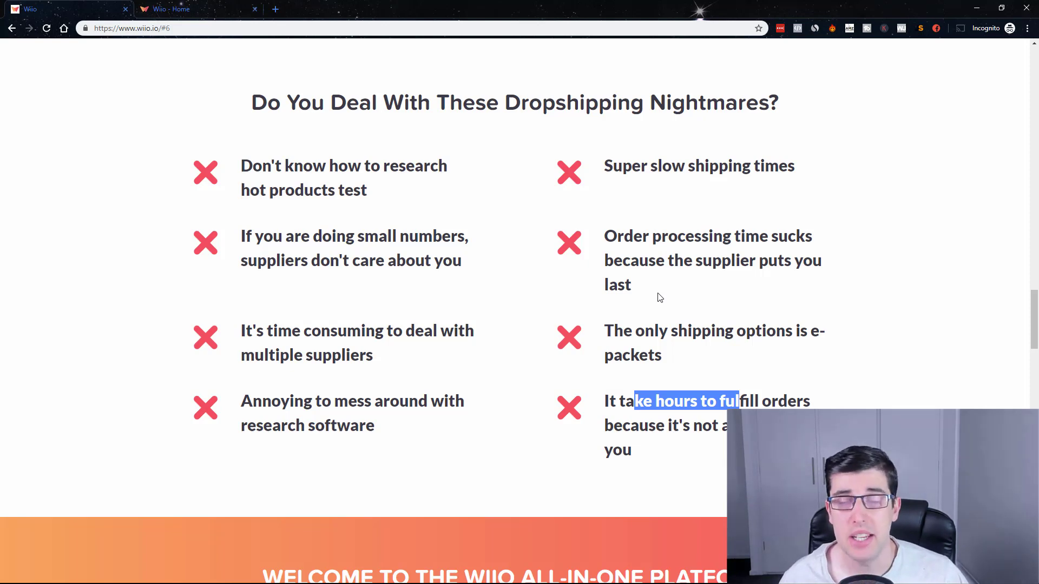
Scroll through the features list, highlighting the single-package bundling benefit.
scroll(637, 292, down, 6)
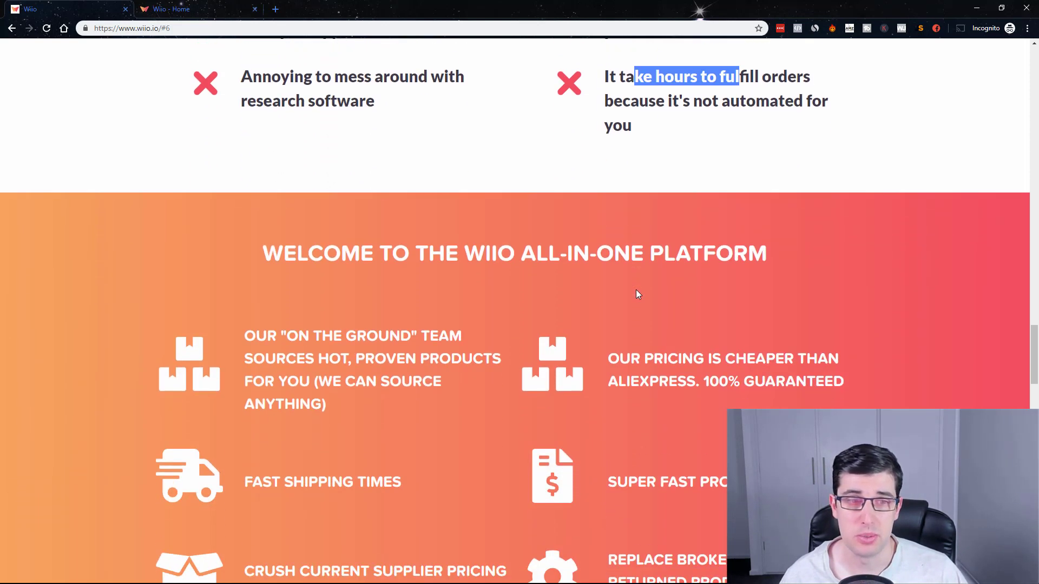
scroll(637, 294, down, 2)
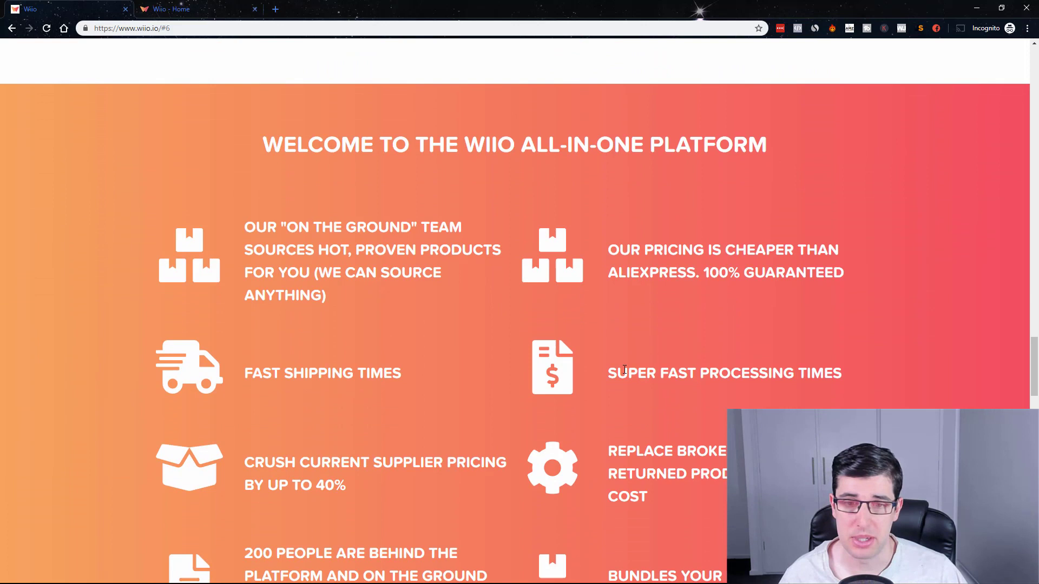
scroll(622, 370, down, 2)
scroll(624, 370, down, 1)
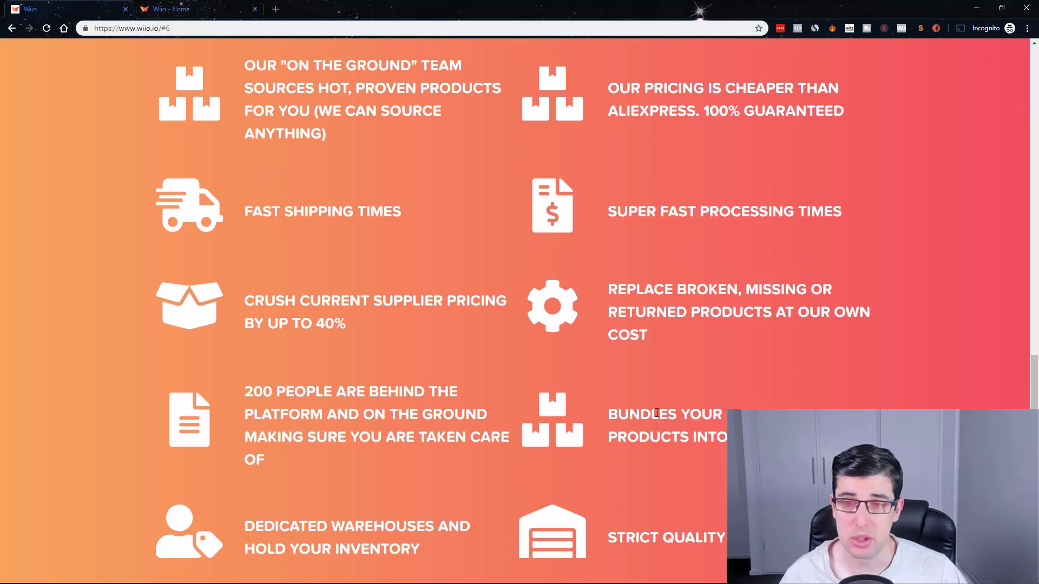
scroll(656, 413, down, 1)
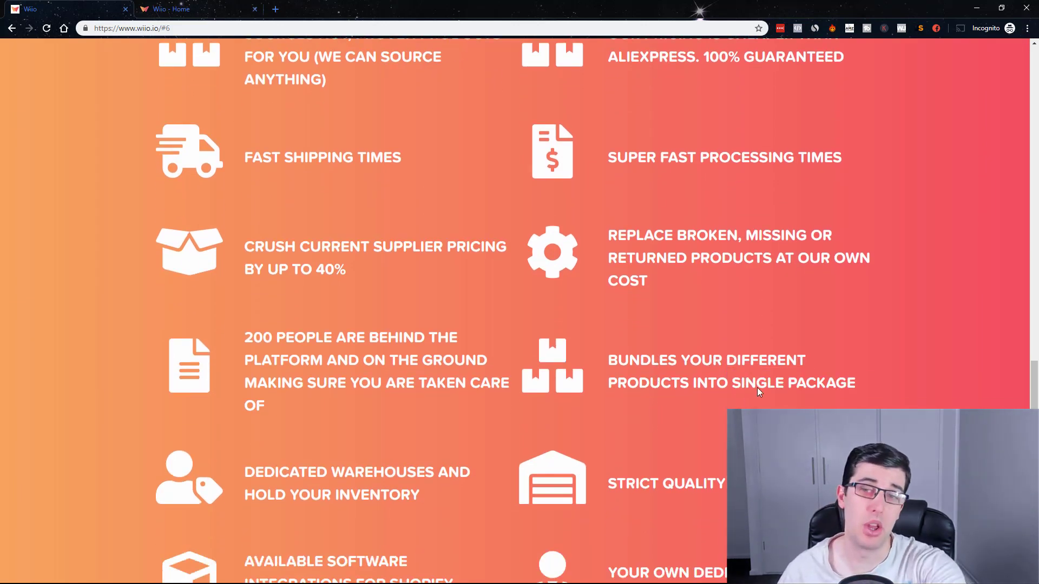
drag(858, 385, 610, 367)
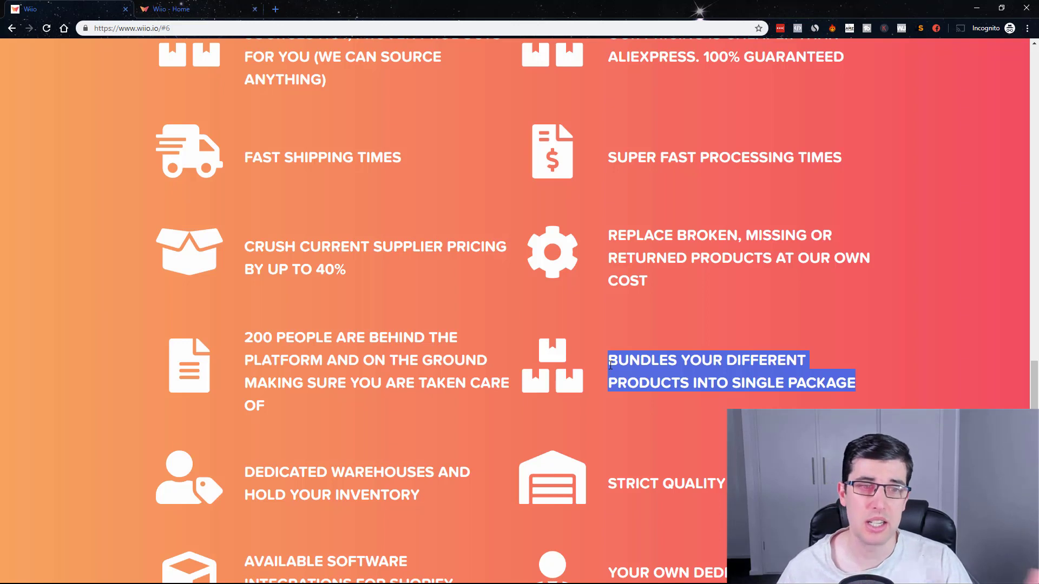
scroll(325, 373, down, 1)
drag(361, 419, 396, 420)
scroll(396, 419, down, 1)
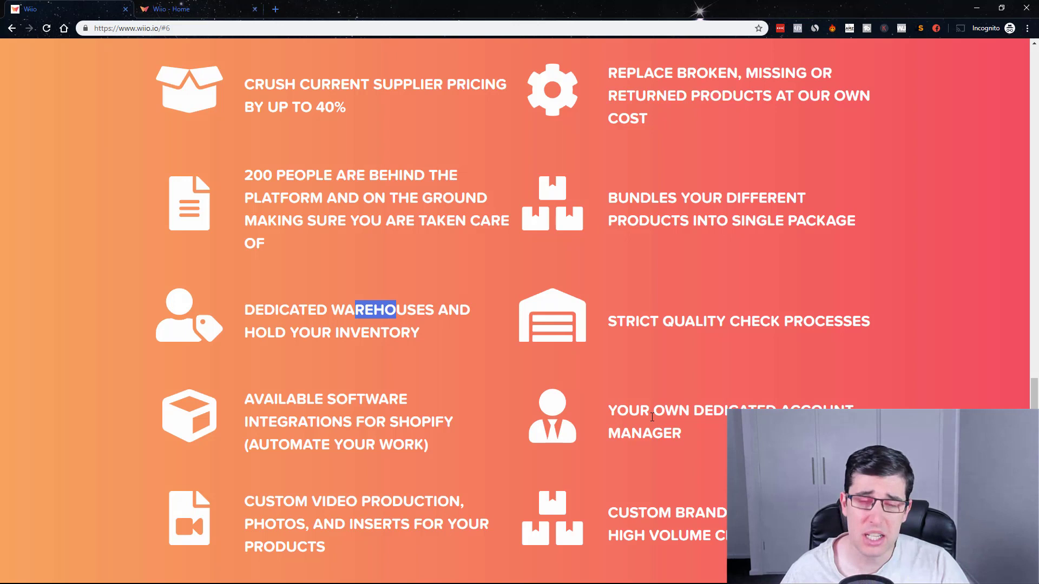
Continue past the Who We Are section to the 'Grow your business today' banner and footer.
scroll(652, 417, down, 1)
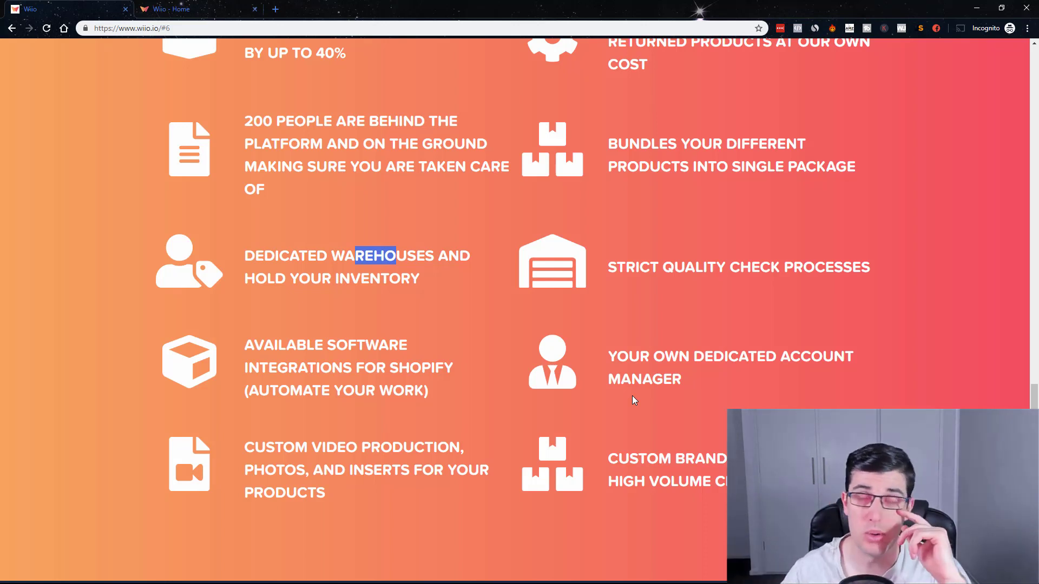
scroll(635, 401, down, 3)
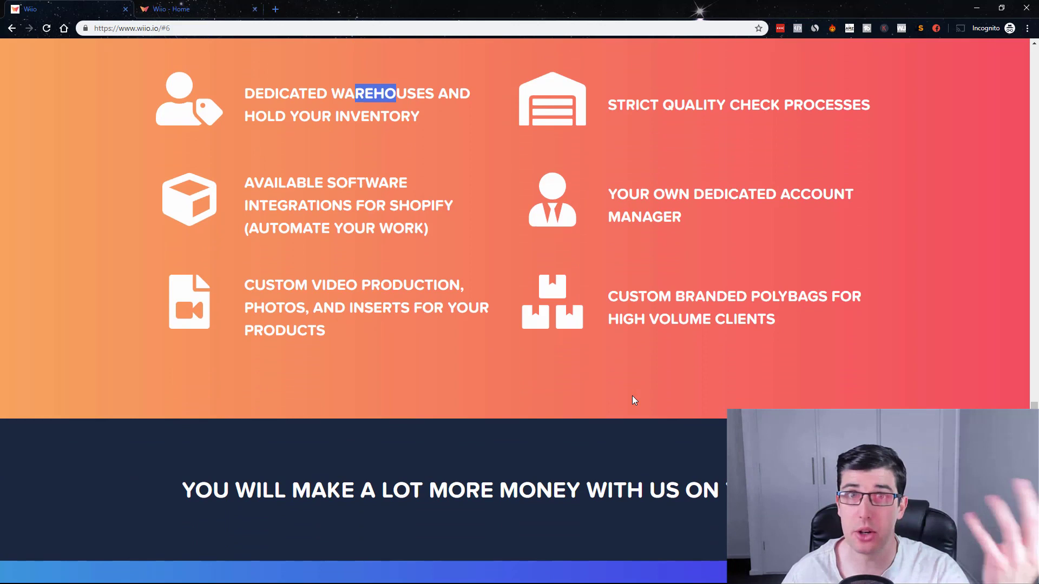
scroll(611, 339, down, 1)
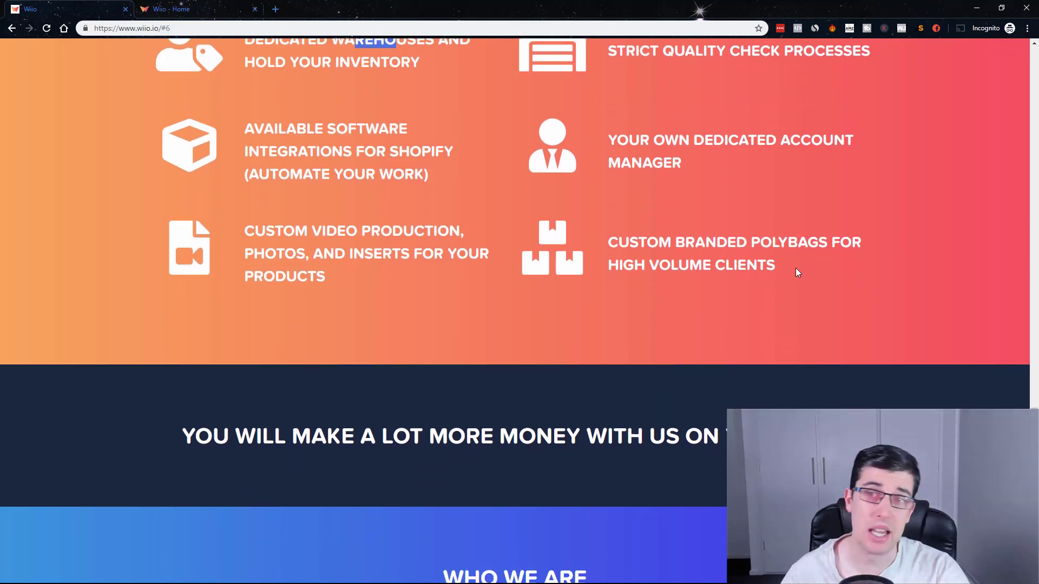
drag(781, 271, 761, 236)
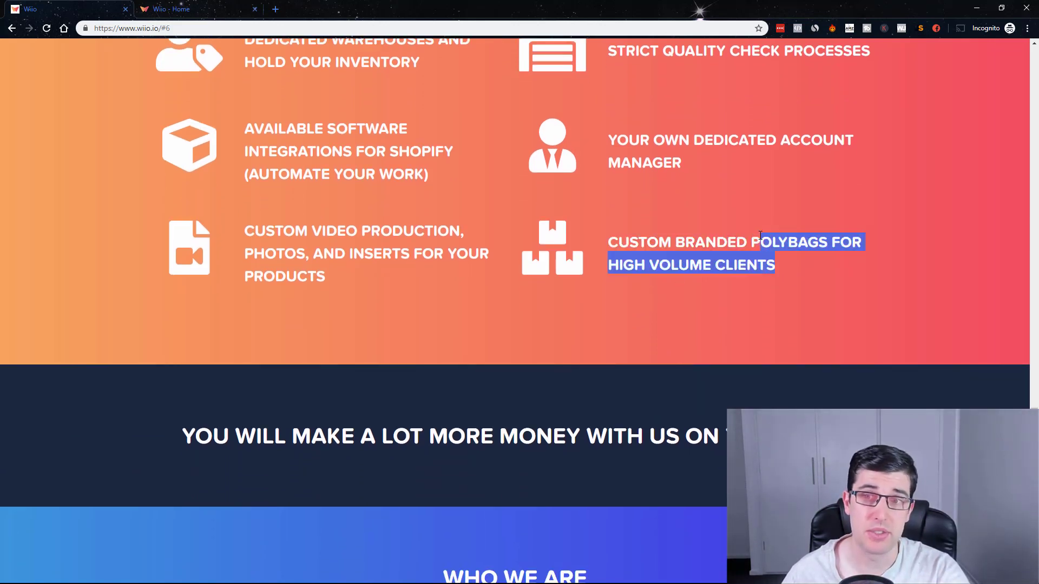
scroll(642, 238, down, 4)
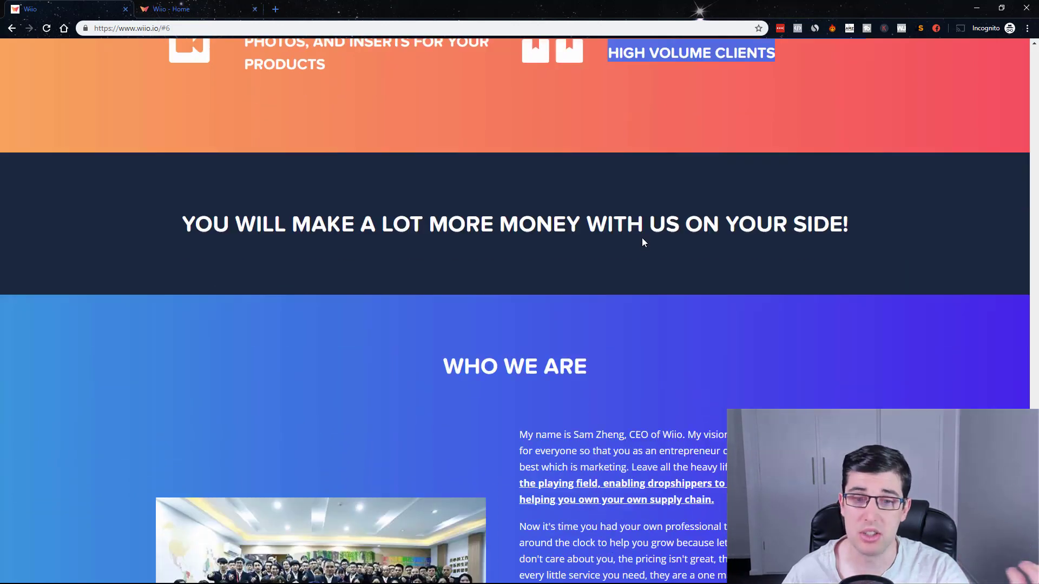
scroll(643, 238, down, 7)
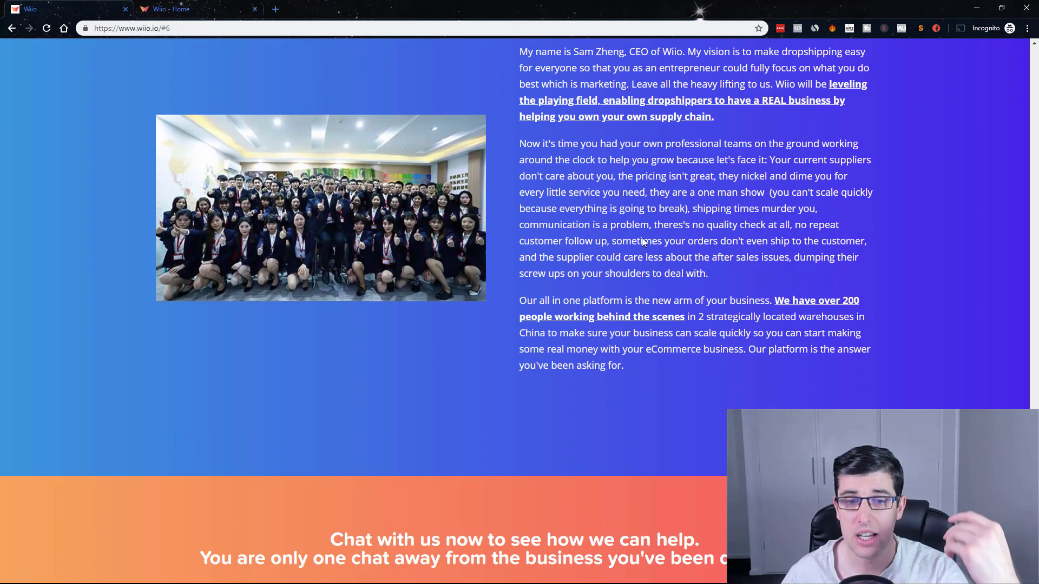
scroll(643, 238, down, 4)
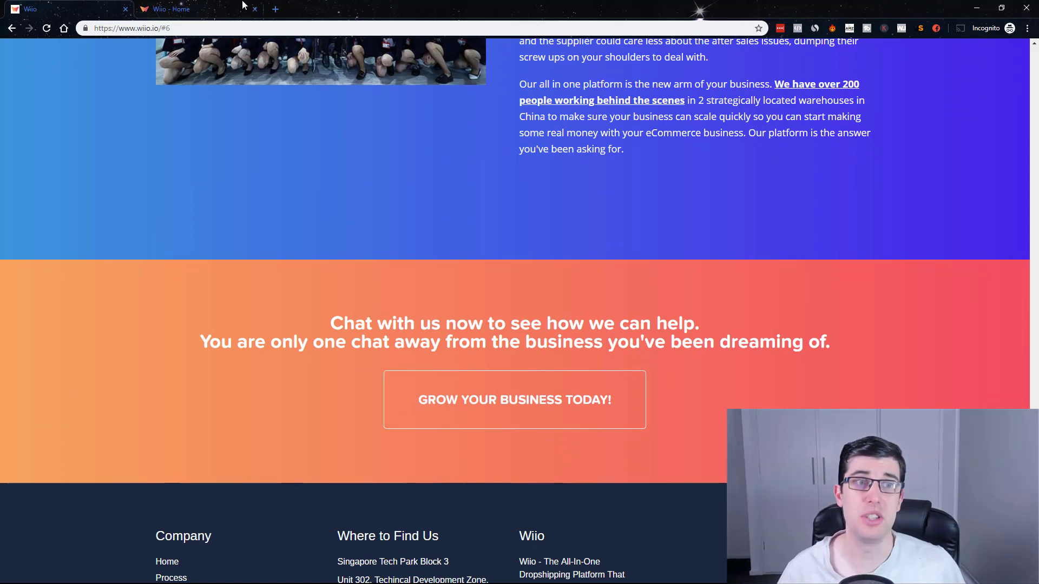
Switch to the 'Wiio - Home' tab showing zero products, orders, balance and tickets.
key(ctrl+Tab)
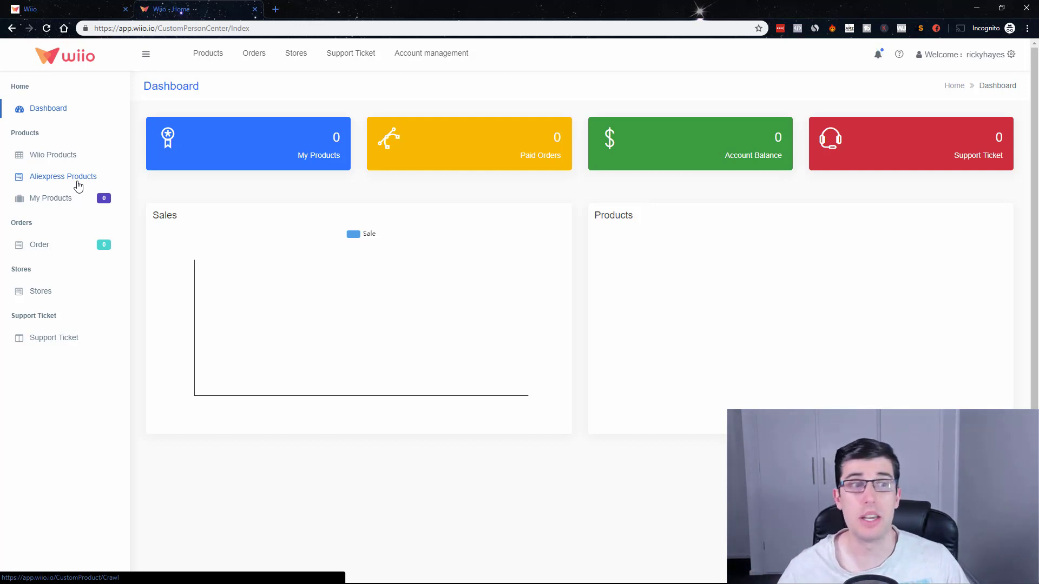
scroll(73, 192, down, 1)
Check My Products, then open the Stores page and briefly show the account dropdown.
click(59, 200)
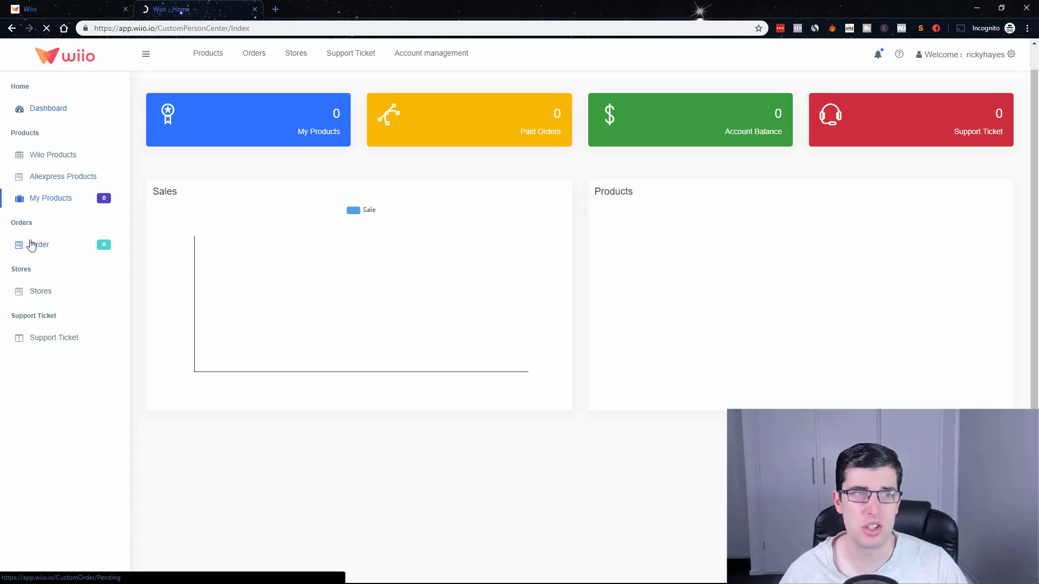
scroll(425, 222, up, 1)
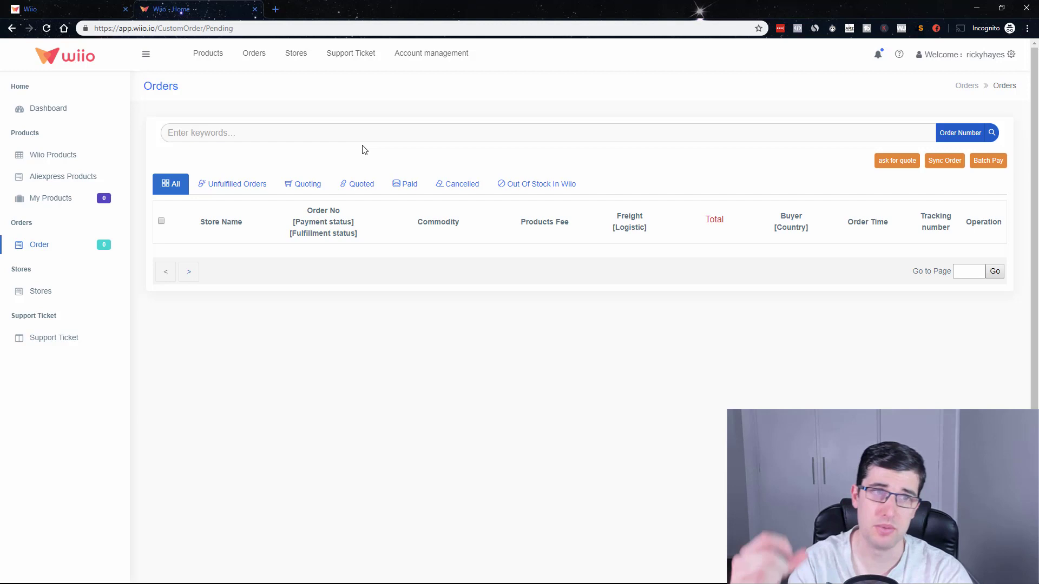
click(38, 291)
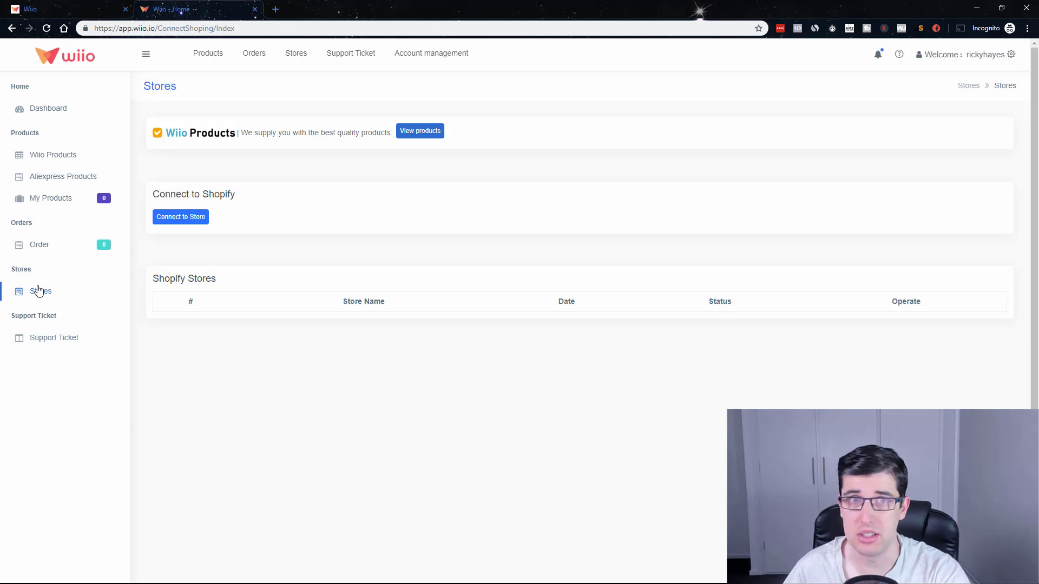
click(984, 56)
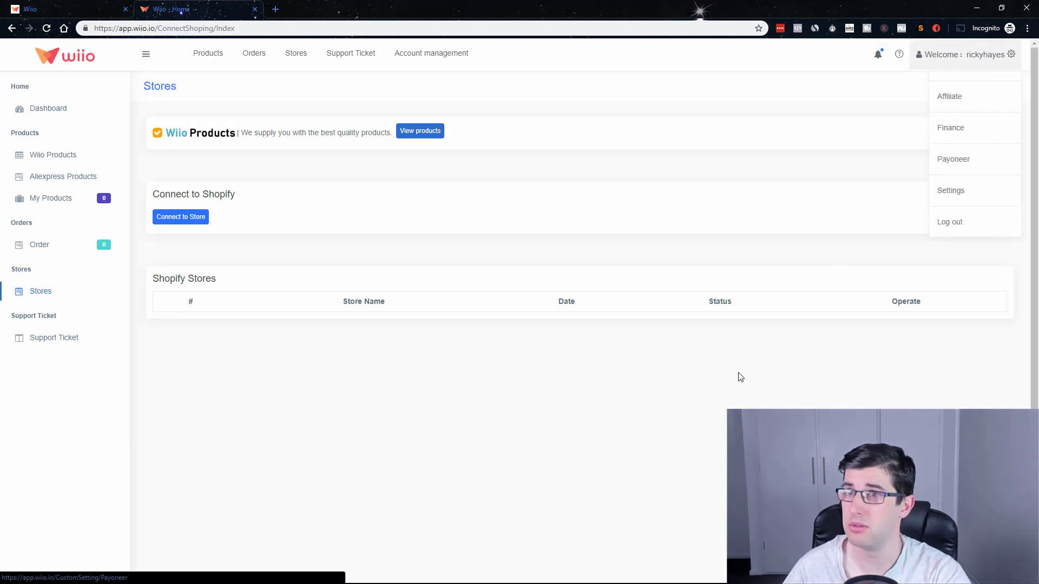
click(722, 425)
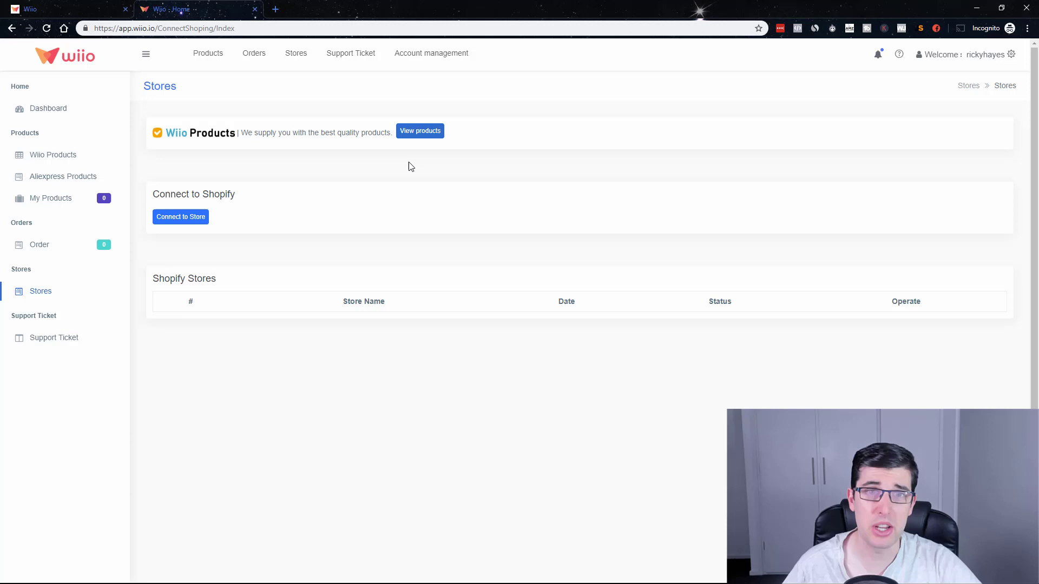
Open the Wiio Products catalog's Kitchen category and scroll its product grid and prices.
click(418, 137)
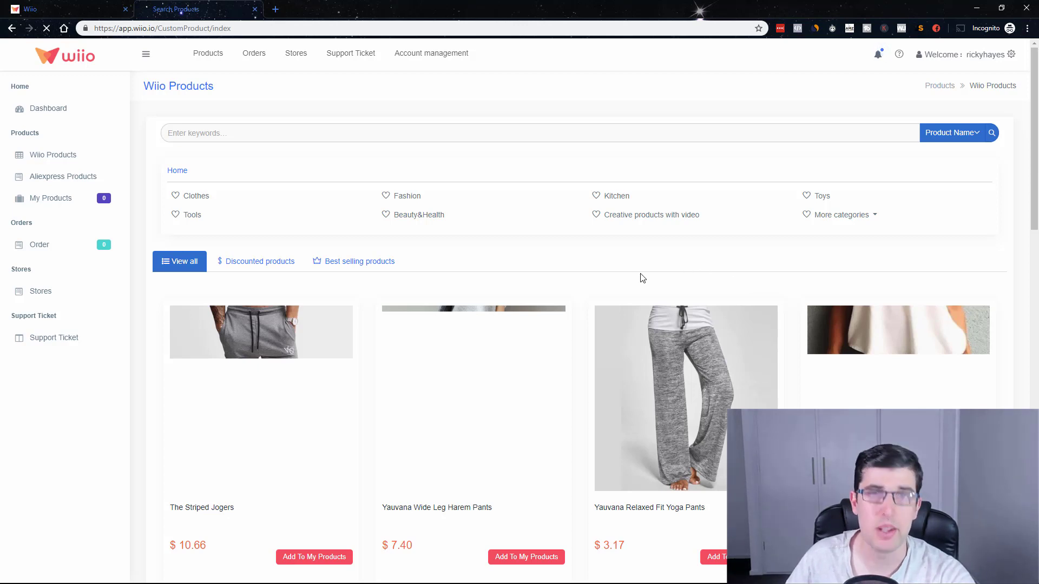
scroll(642, 278, down, 5)
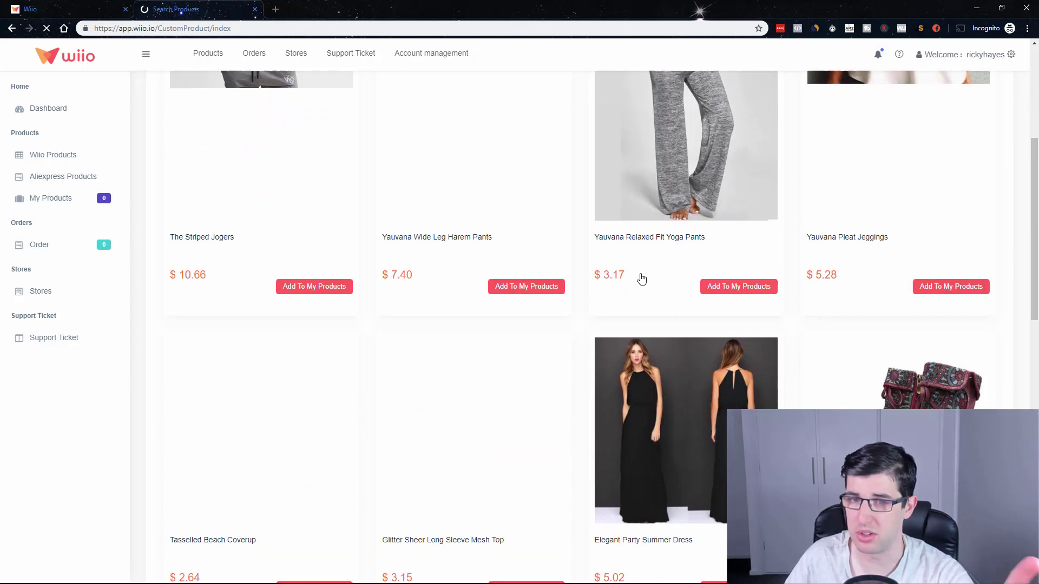
scroll(642, 278, down, 1)
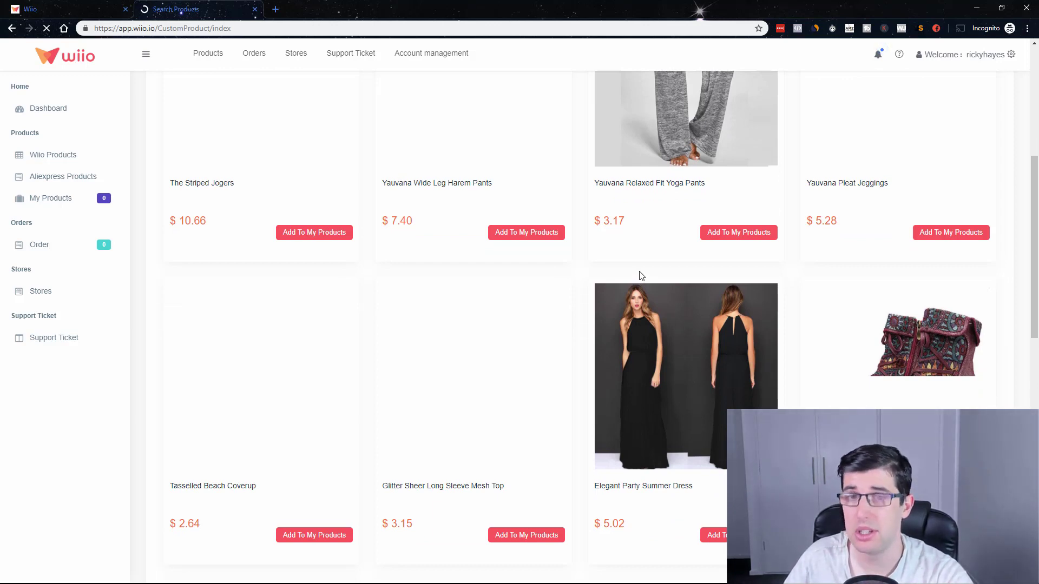
scroll(640, 275, up, 5)
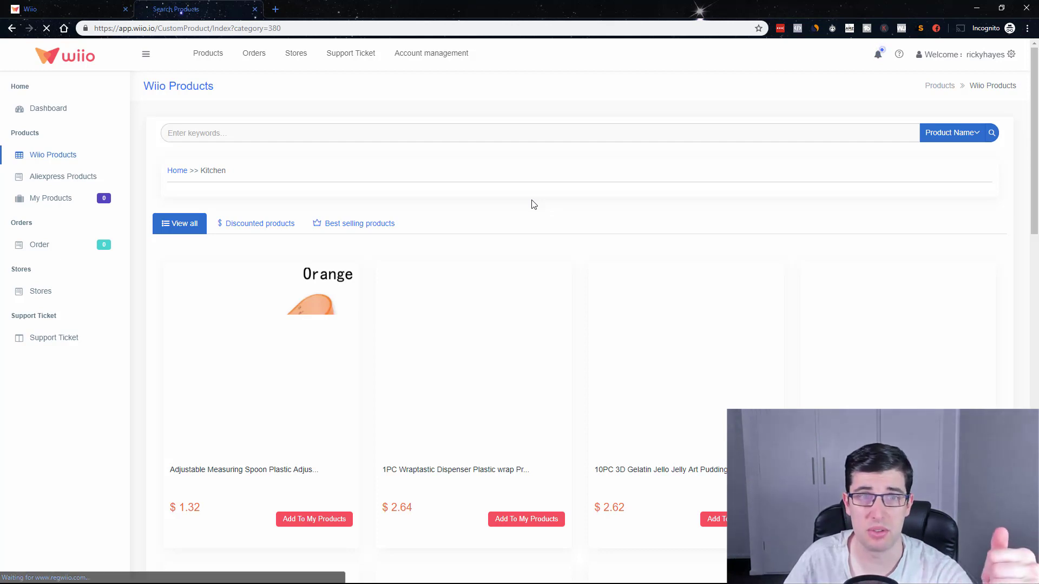
scroll(535, 205, down, 1)
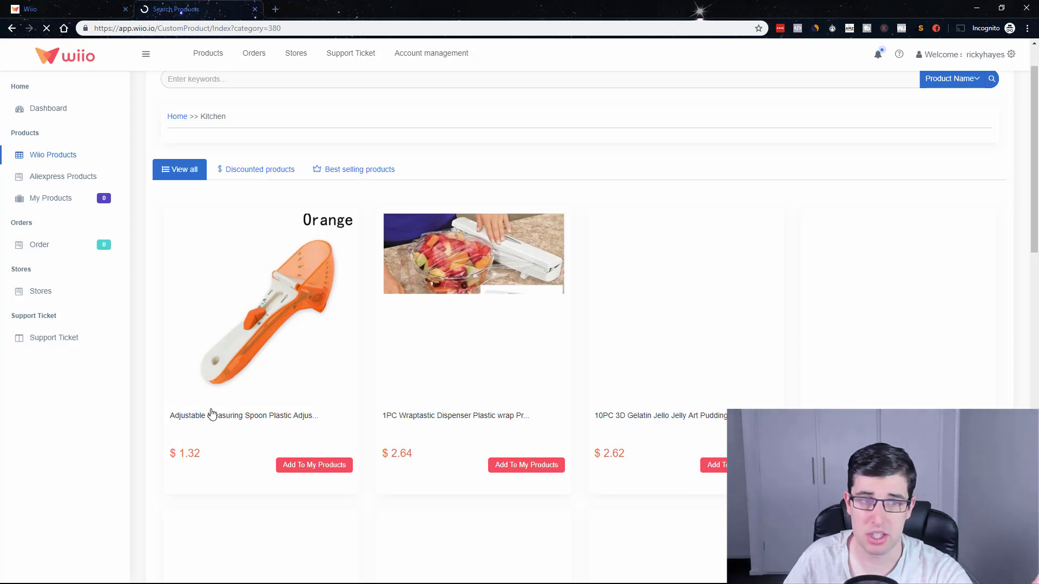
scroll(306, 360, down, 1)
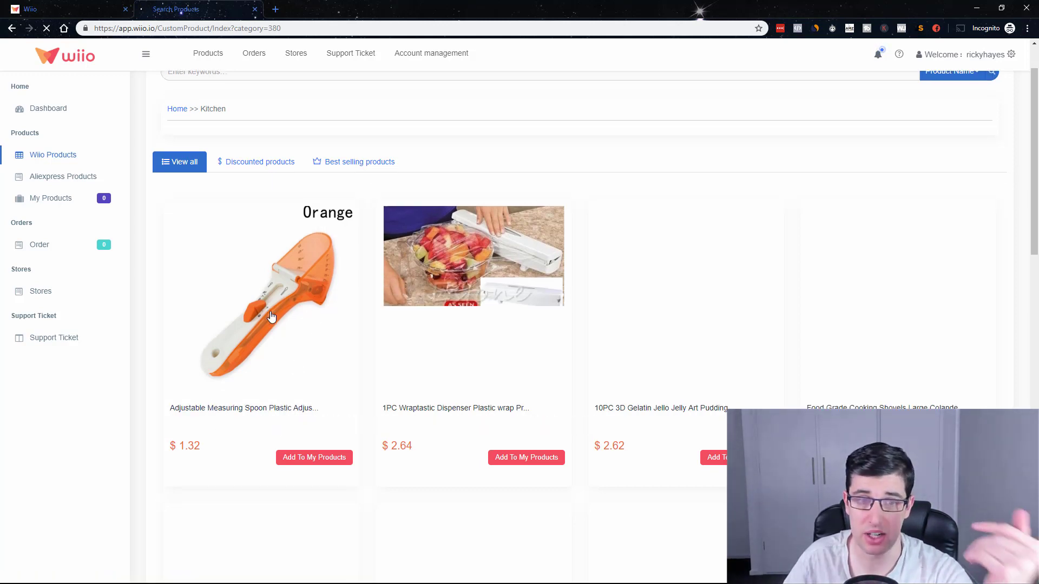
Add the adjustable measuring spoon to My Products and open its listing for editing.
click(312, 417)
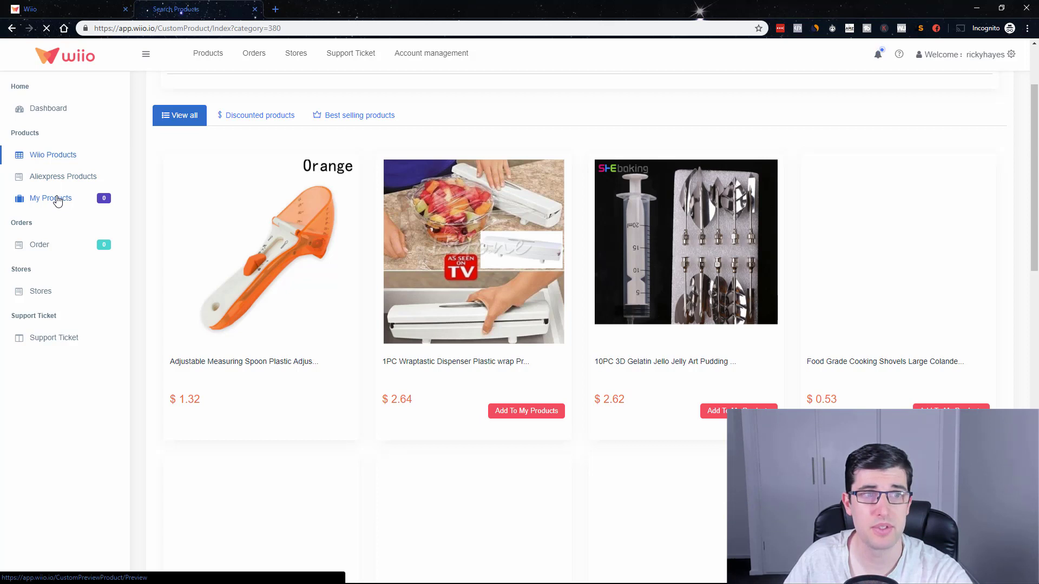
click(57, 200)
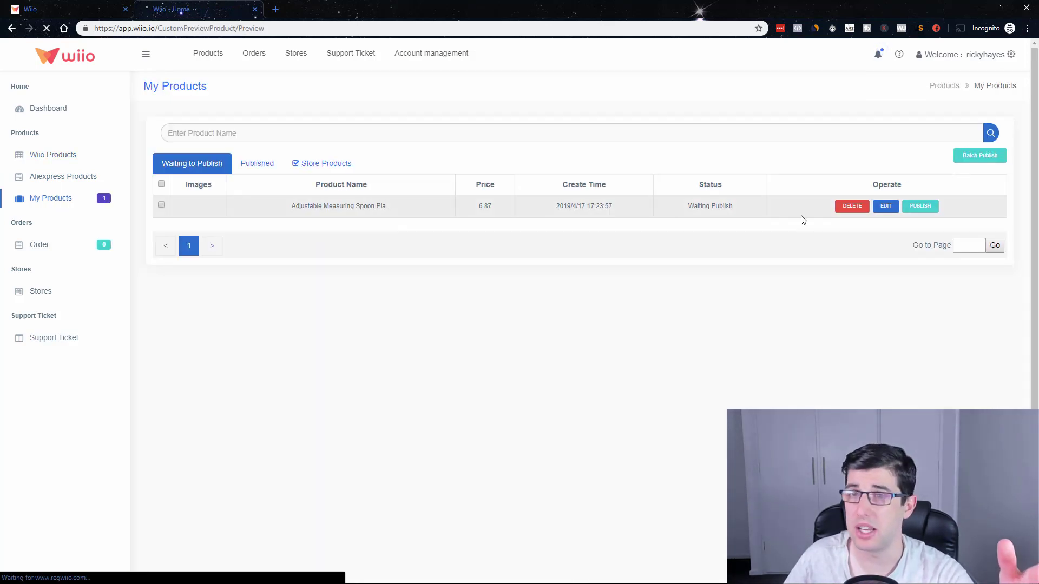
click(49, 300)
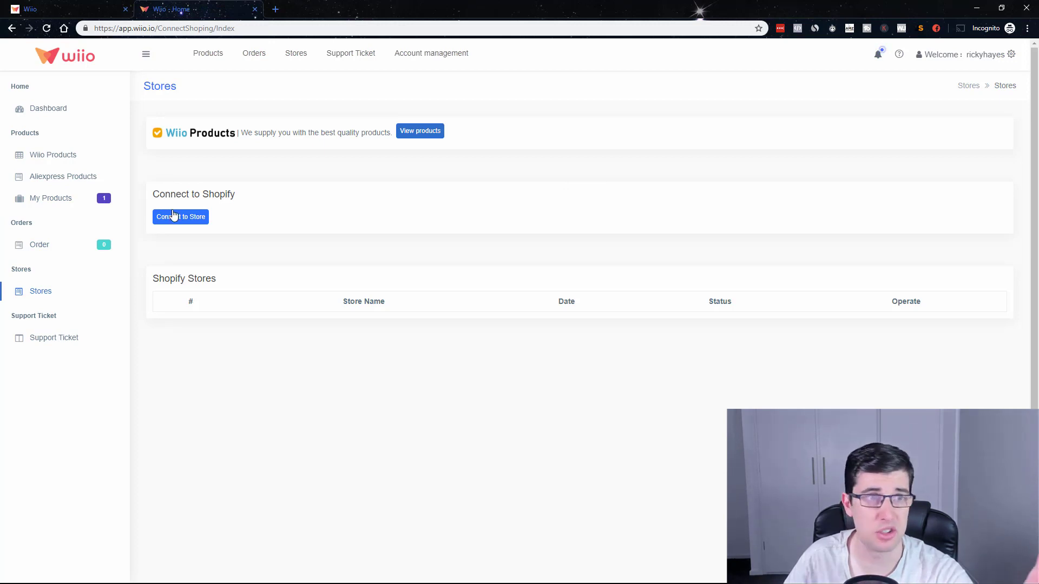
click(63, 203)
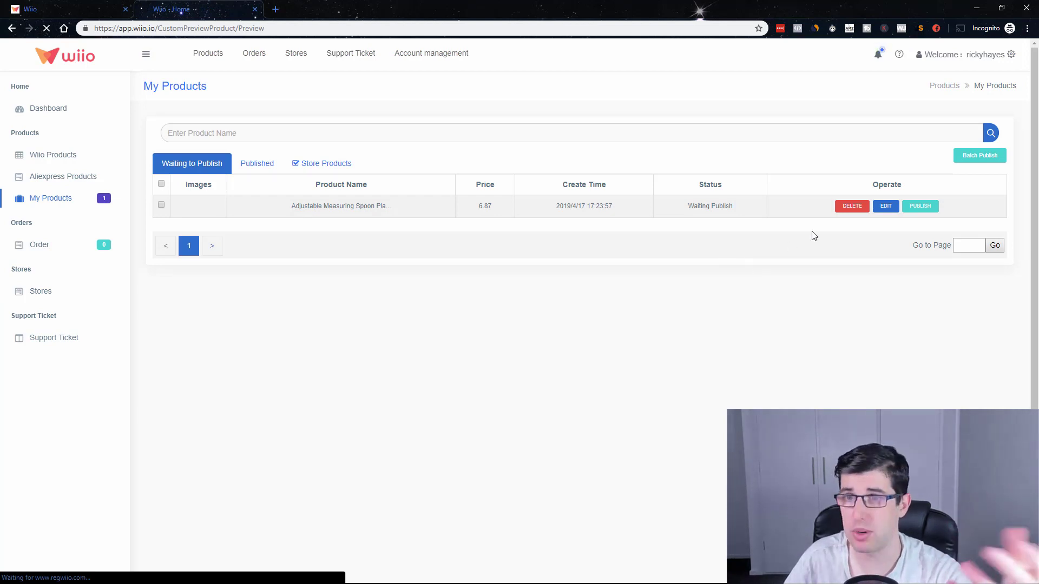
click(888, 206)
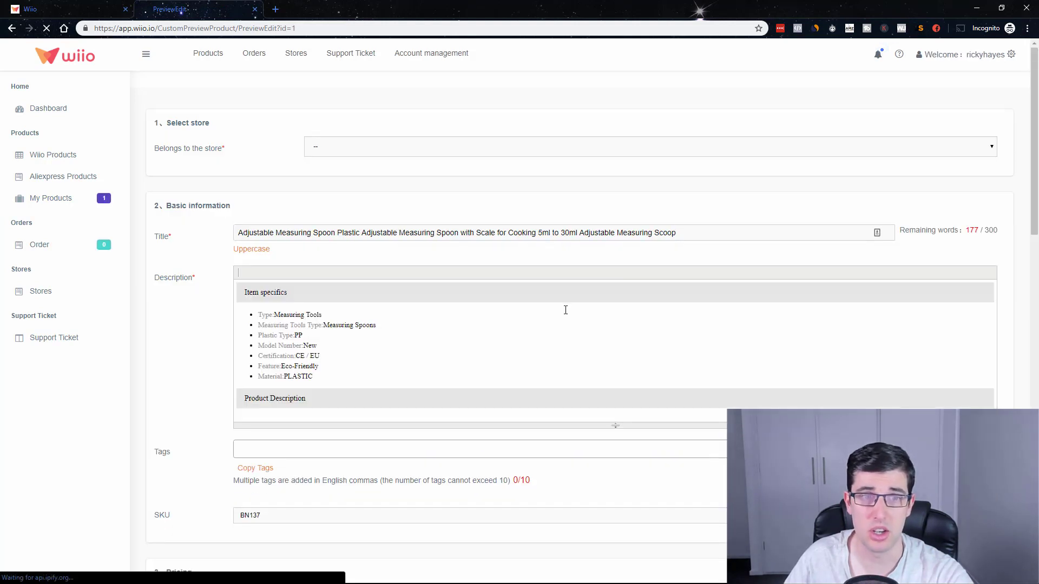
Make the product Description editor taller by dragging its resize handle down.
scroll(563, 308, down, 3)
scroll(498, 219, up, 1)
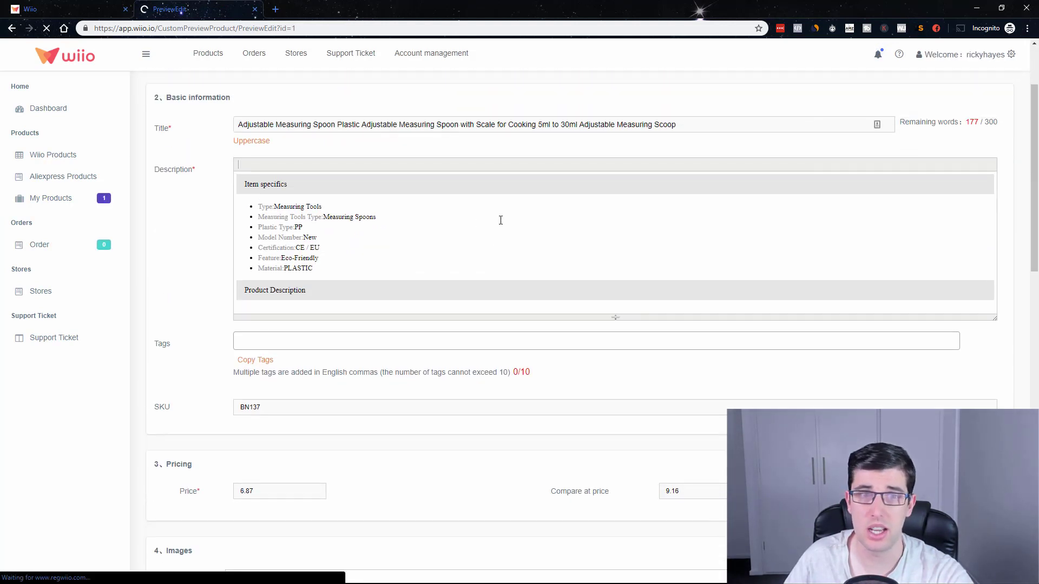
scroll(498, 219, down, 1)
scroll(487, 227, up, 1)
scroll(313, 291, down, 1)
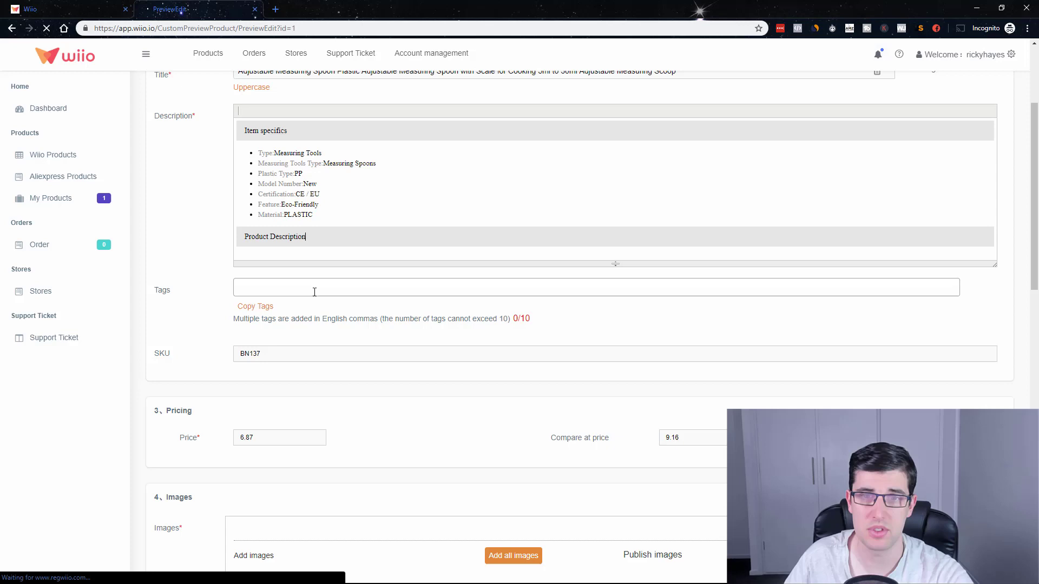
scroll(580, 336, up, 1)
drag(617, 313, 616, 485)
scroll(476, 346, down, 3)
scroll(455, 320, up, 3)
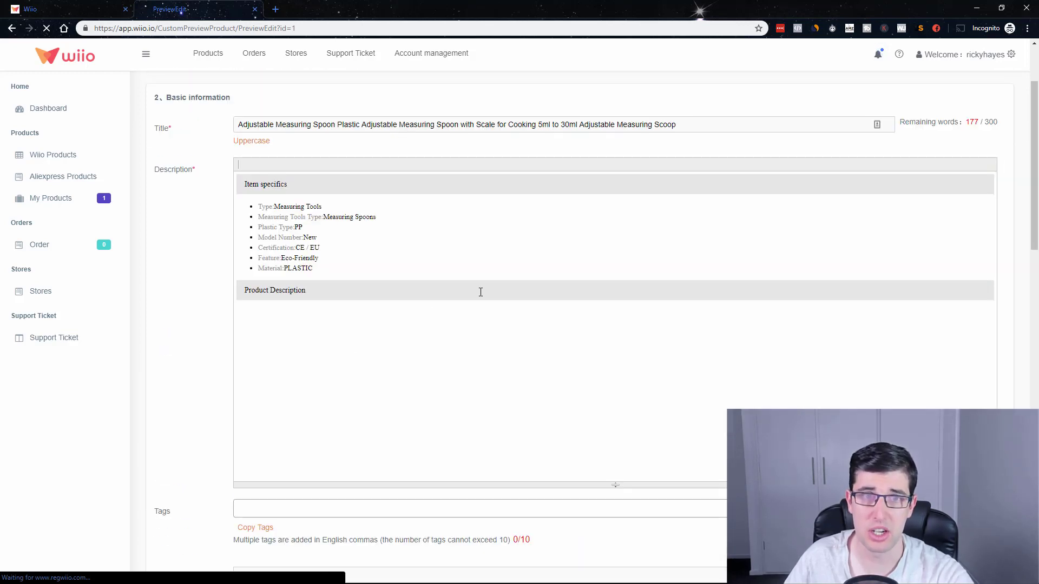
scroll(480, 292, up, 2)
Select the entire product title, then go to the Tags field.
click(725, 244)
key(ctrl+a)
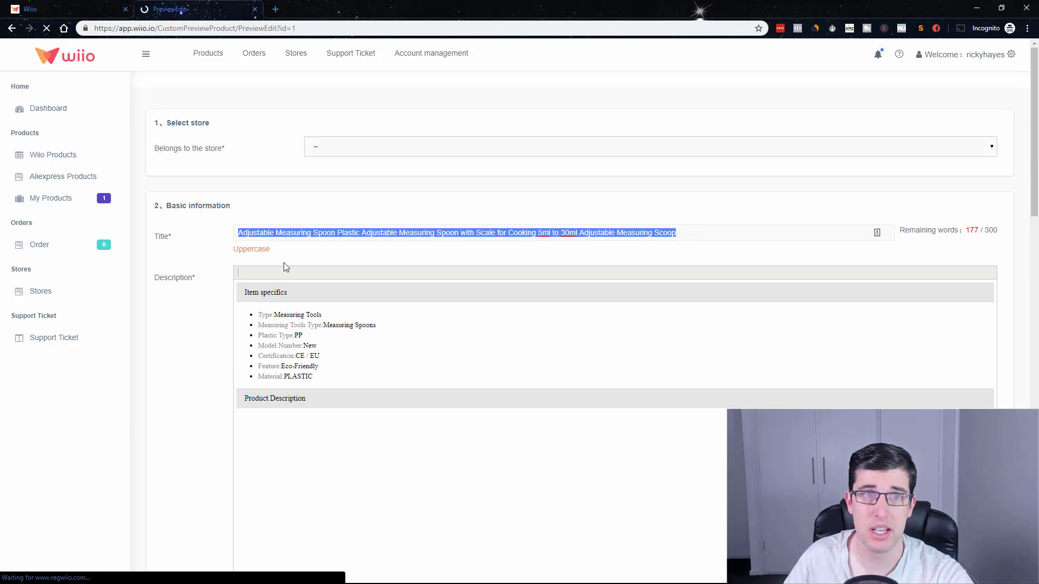
scroll(552, 250, down, 8)
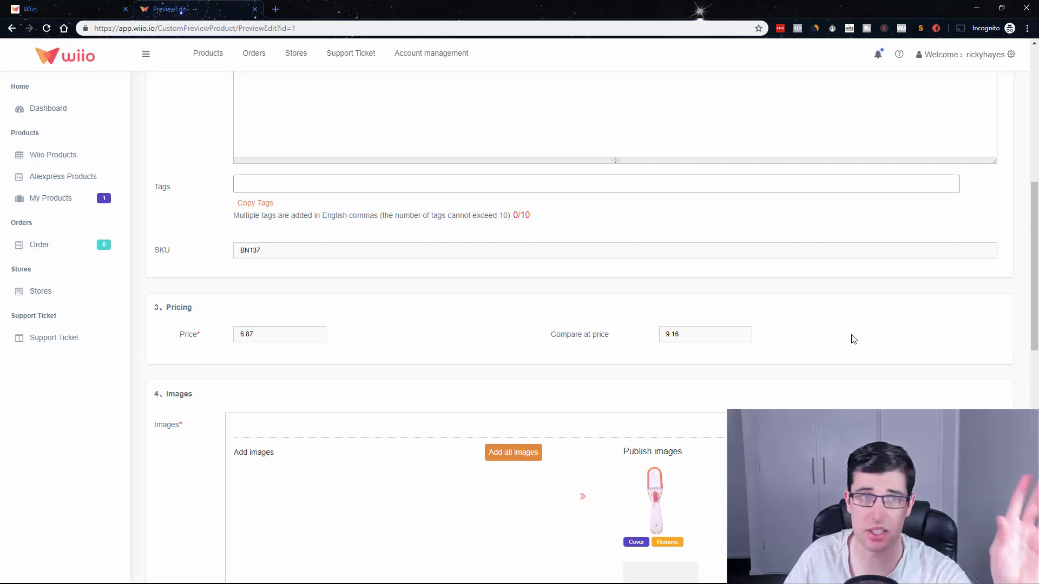
click(277, 184)
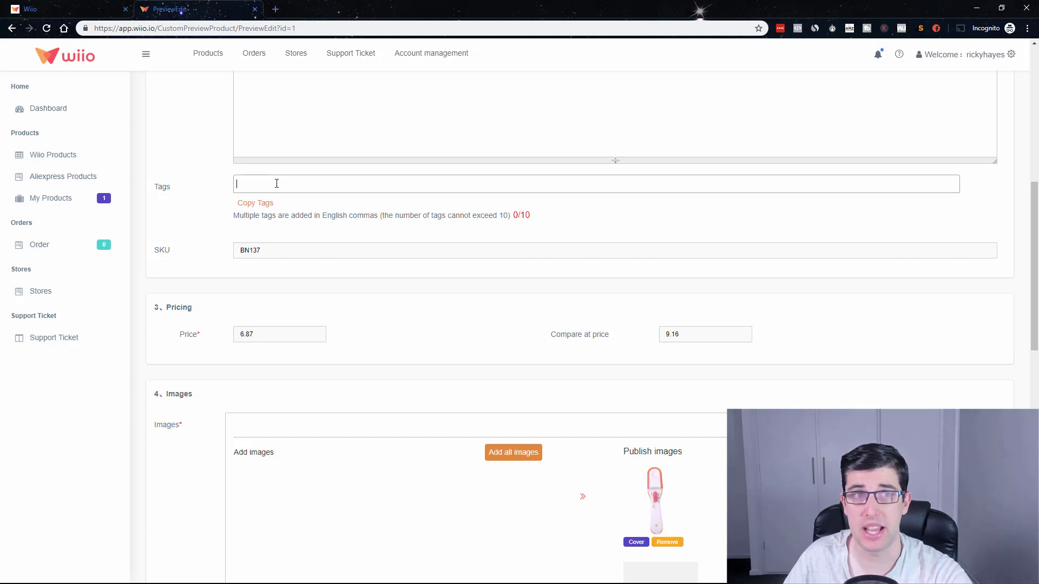
Scroll through the product's Pricing, Images and variant option sections.
scroll(383, 301, up, 5)
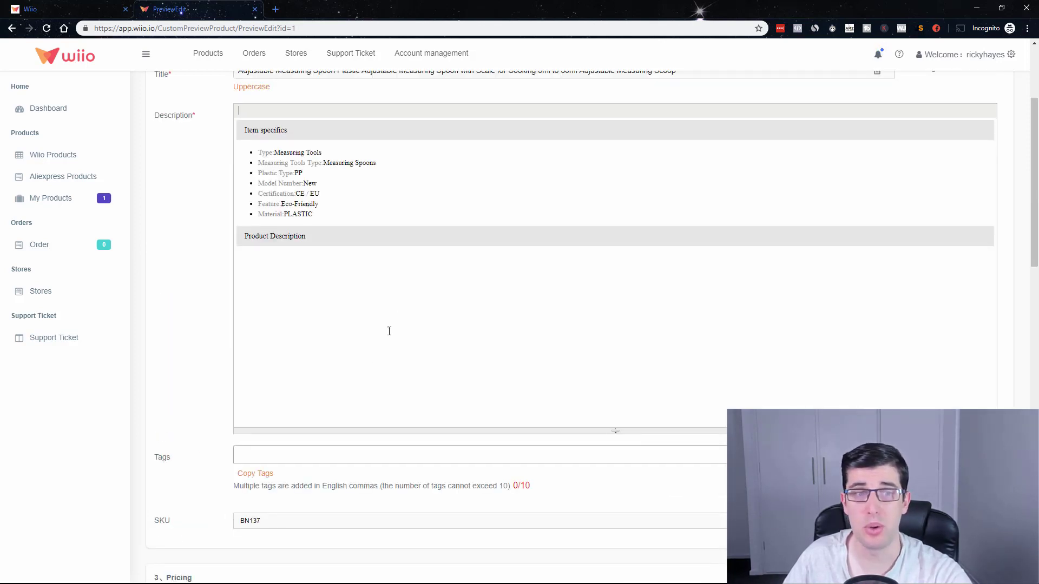
scroll(277, 419, down, 7)
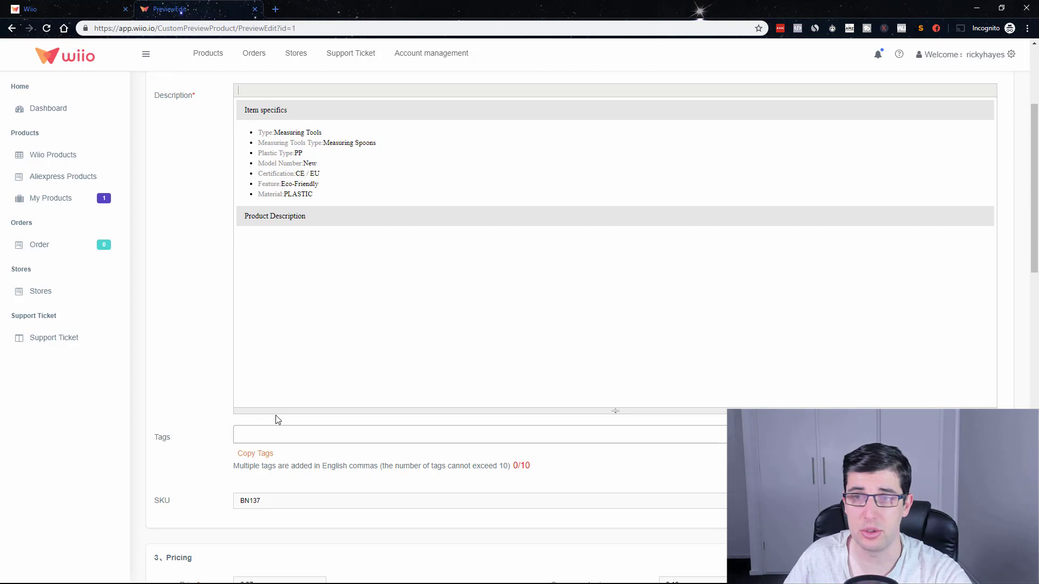
scroll(472, 372, down, 1)
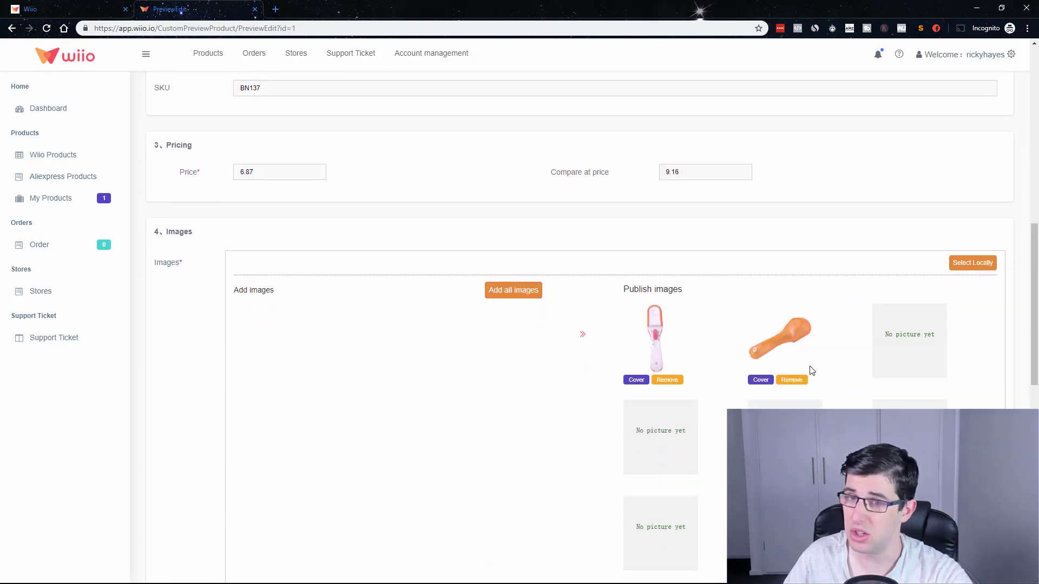
scroll(790, 324, down, 5)
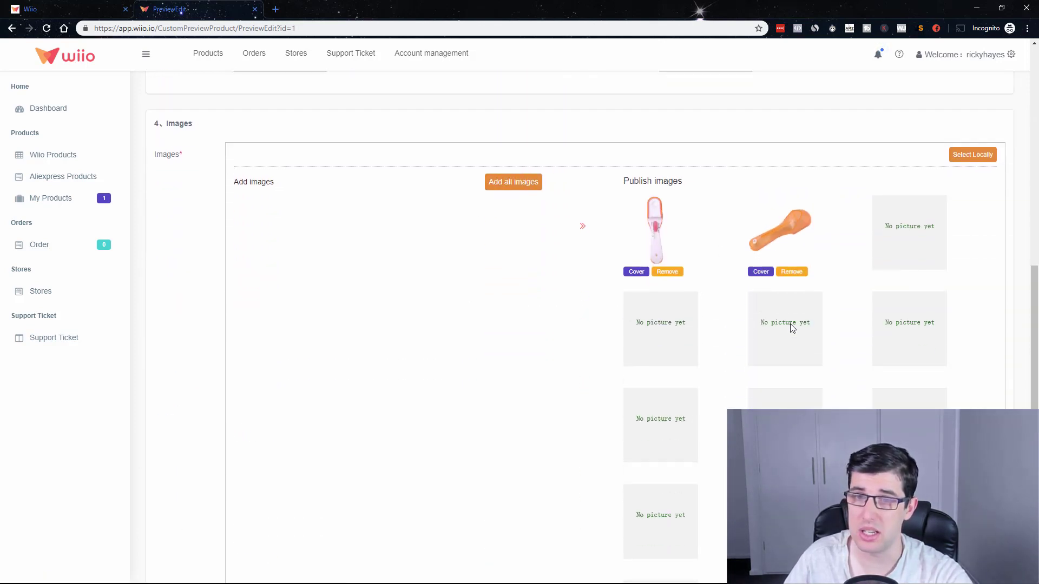
scroll(805, 325, down, 1)
scroll(800, 336, up, 3)
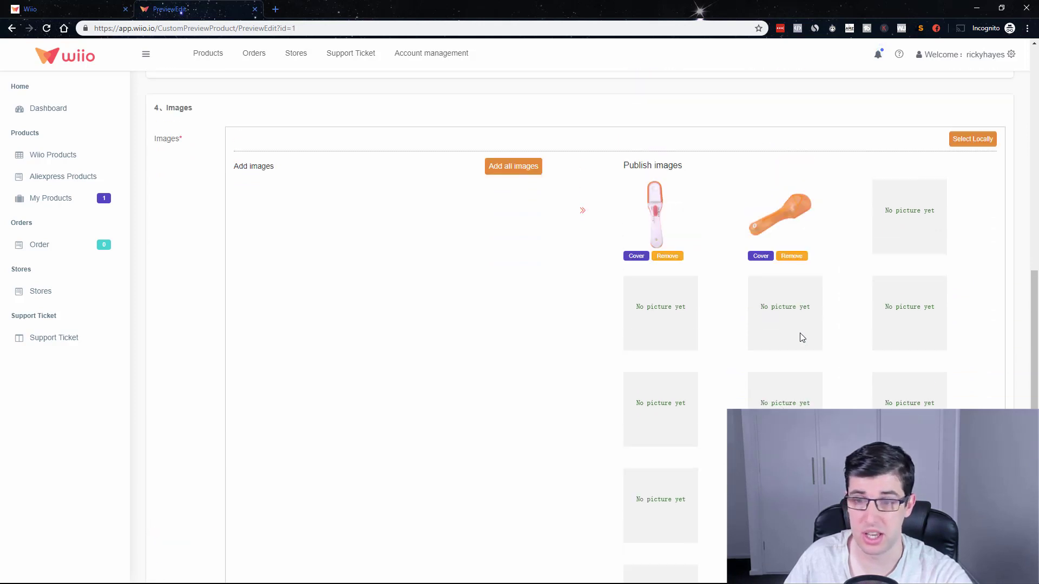
scroll(800, 332, down, 9)
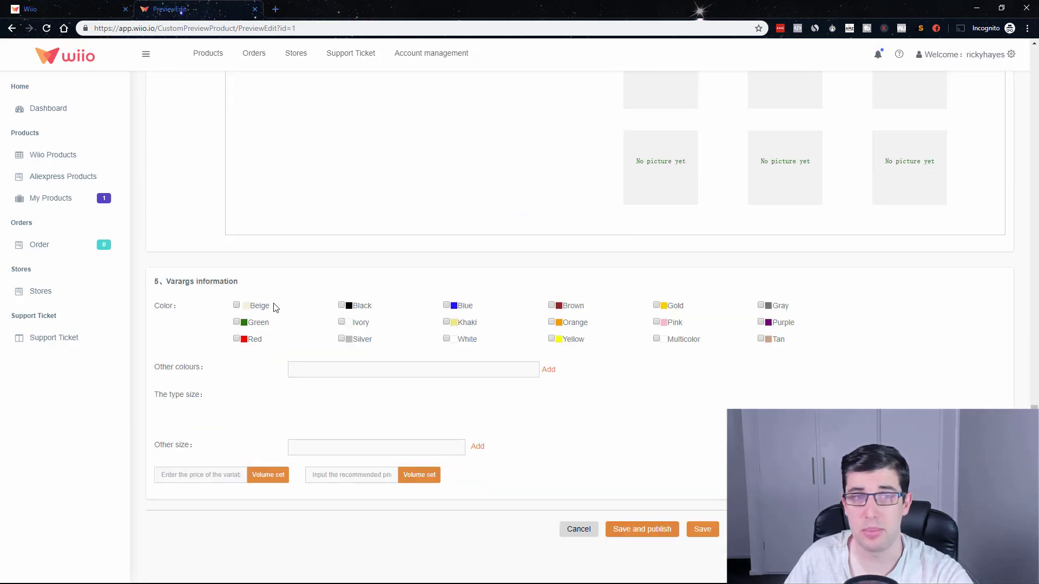
scroll(255, 305, up, 15)
scroll(239, 374, down, 4)
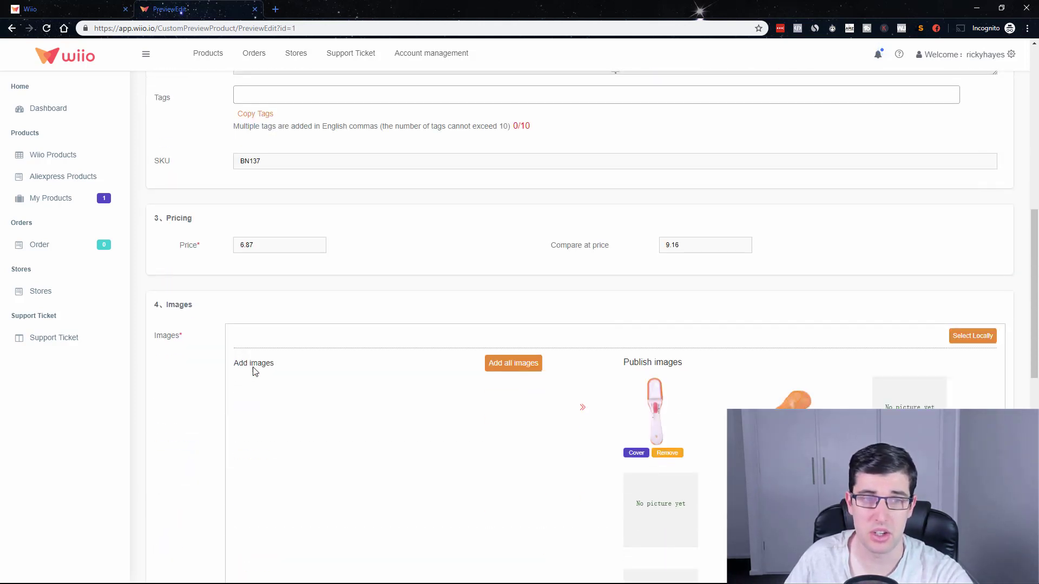
scroll(255, 371, down, 12)
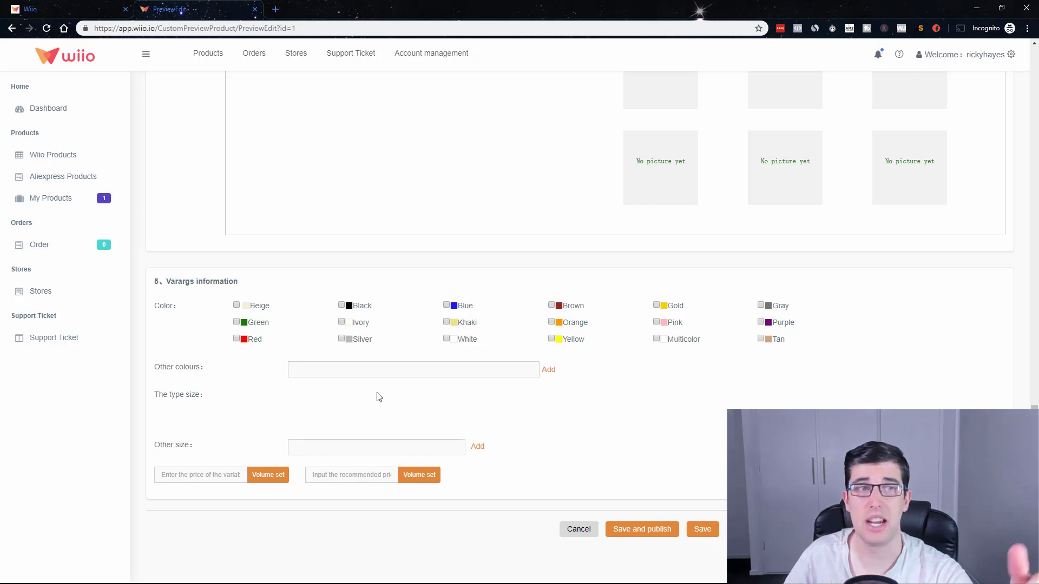
scroll(357, 397, up, 5)
Filter the Wiio Products catalog to Beauty&Health and scroll past items like Aloe Vera Face Toner.
click(67, 155)
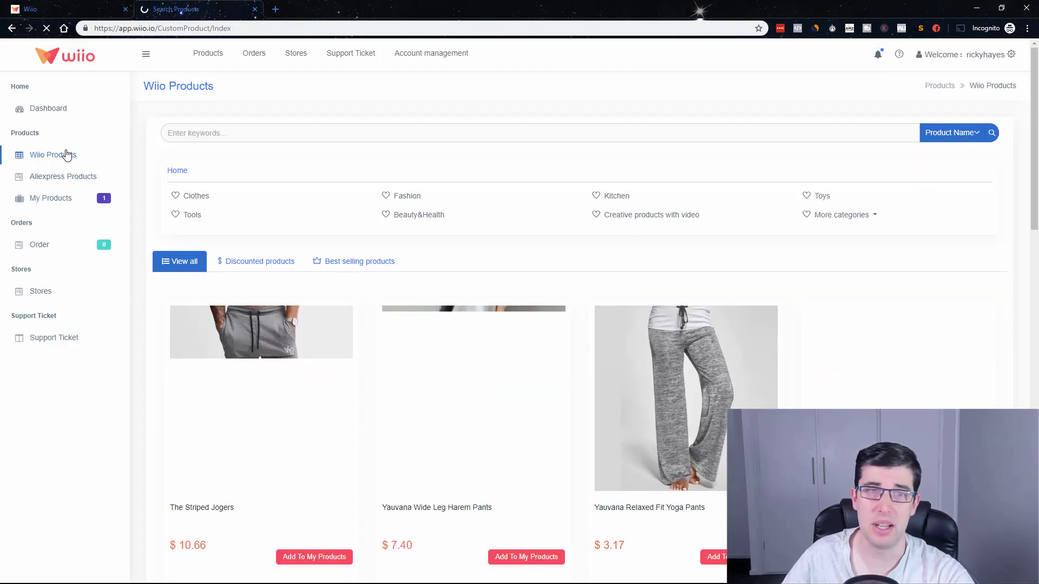
click(408, 218)
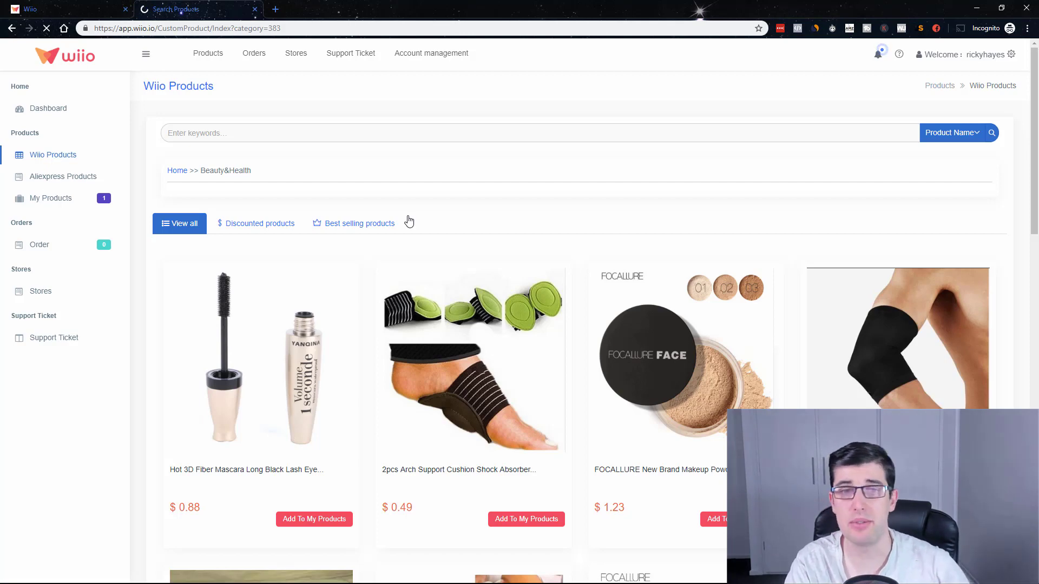
scroll(844, 357, down, 3)
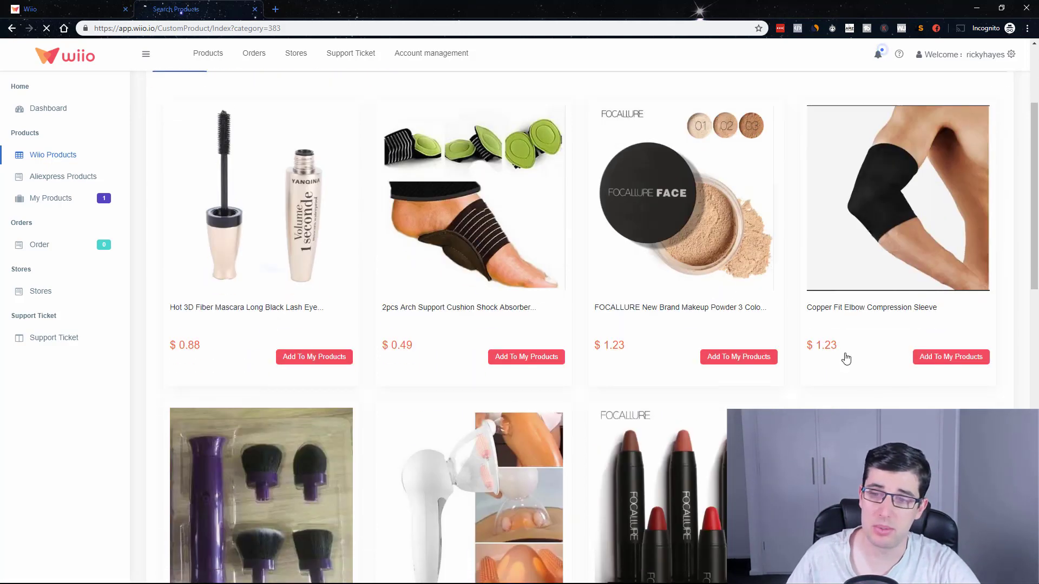
scroll(912, 371, down, 3)
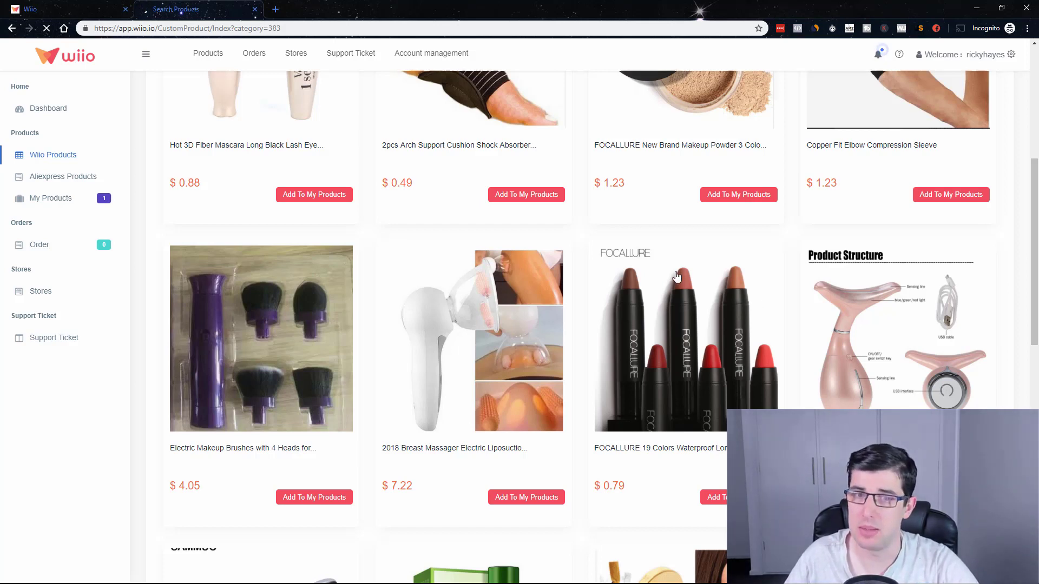
scroll(676, 276, down, 7)
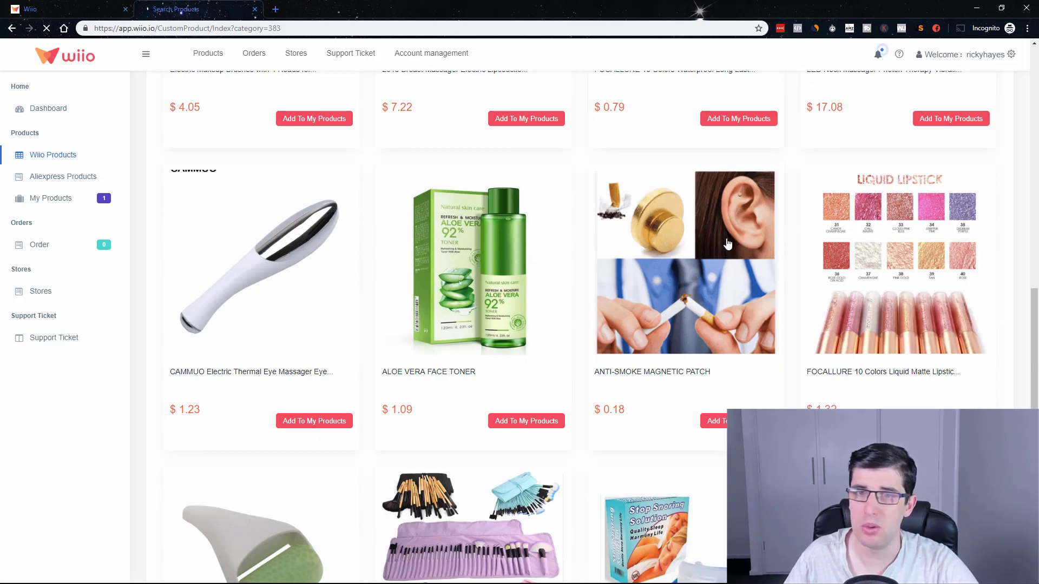
scroll(704, 252, down, 2)
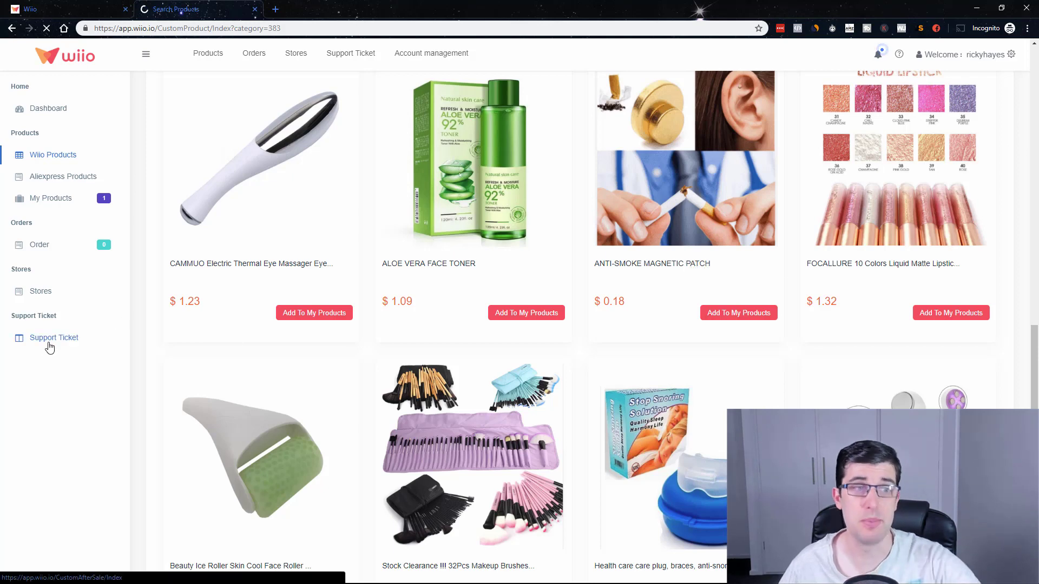
scroll(49, 346, up, 3)
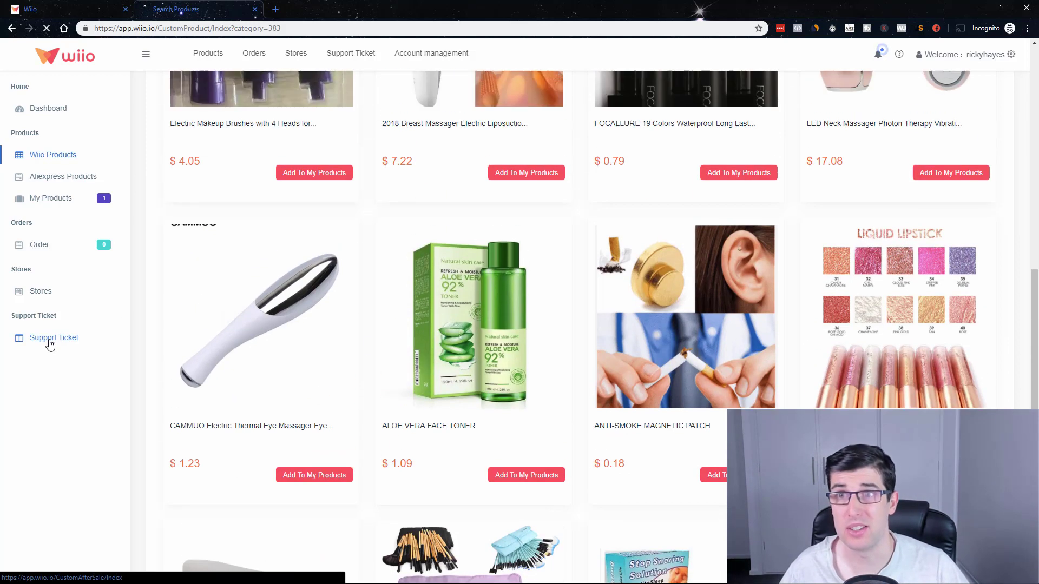
scroll(644, 288, up, 2)
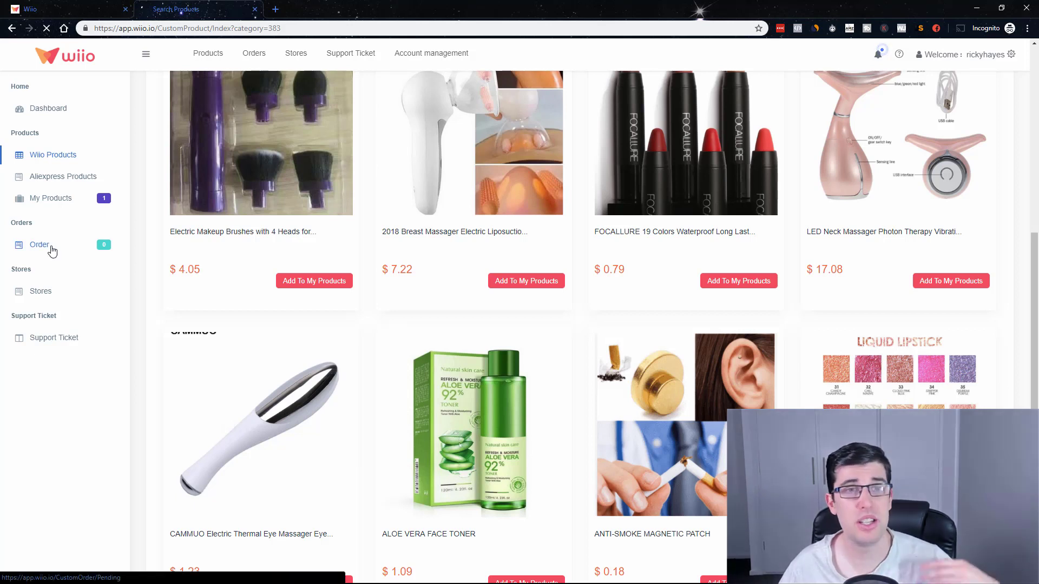
Go to Account management > Roles, which shows an empty roles table.
click(418, 57)
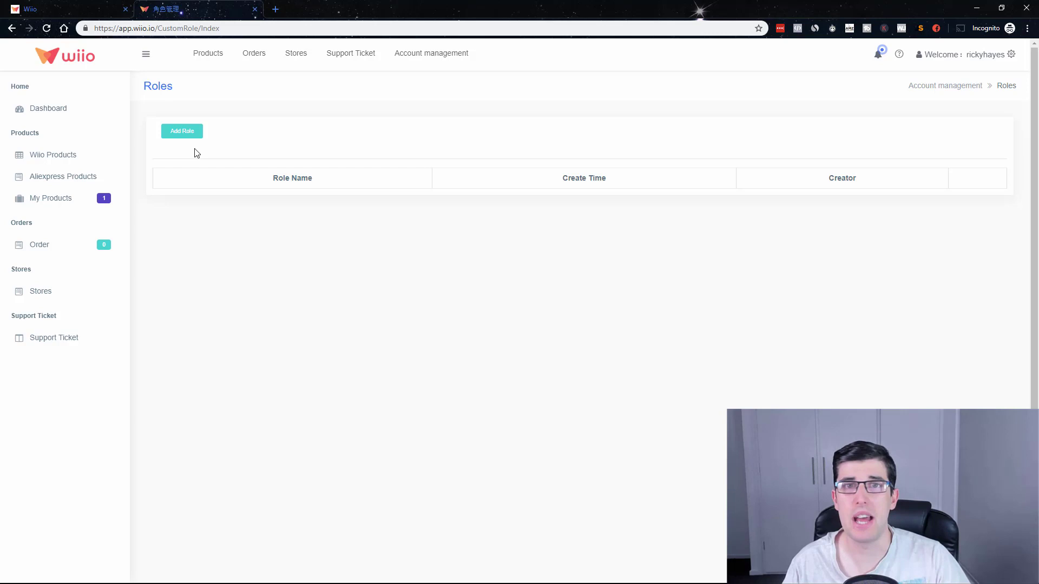
Open a new-role form and review its Role Name, Remark and Menu Permission checklist.
click(180, 132)
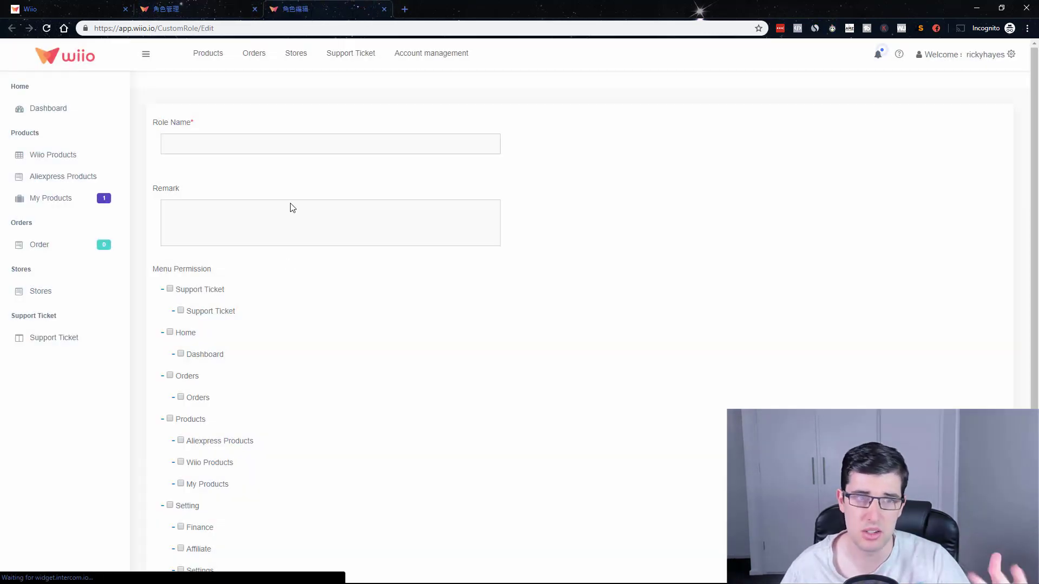
scroll(272, 317, down, 5)
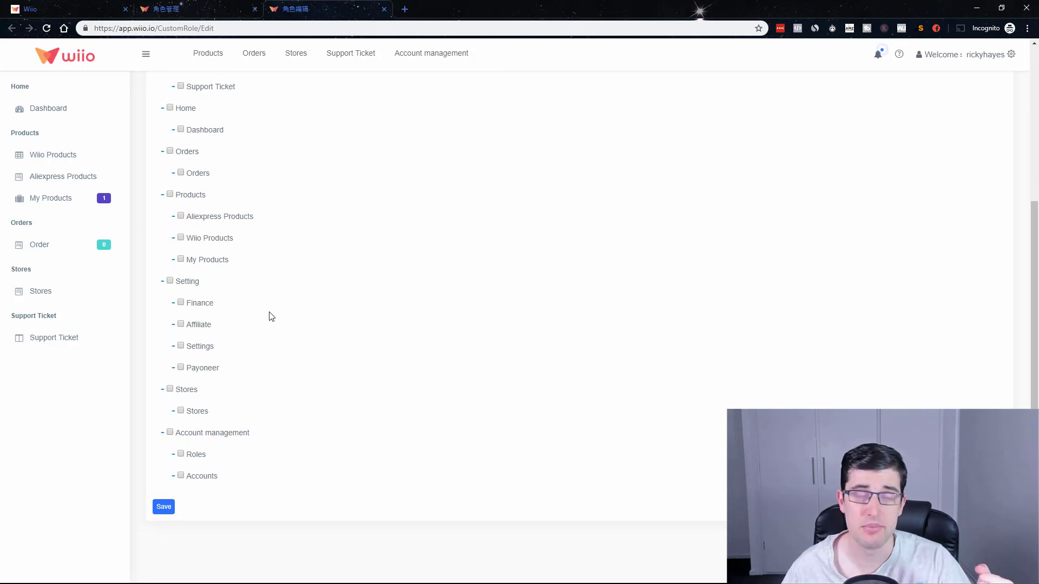
scroll(271, 317, up, 4)
scroll(271, 316, down, 1)
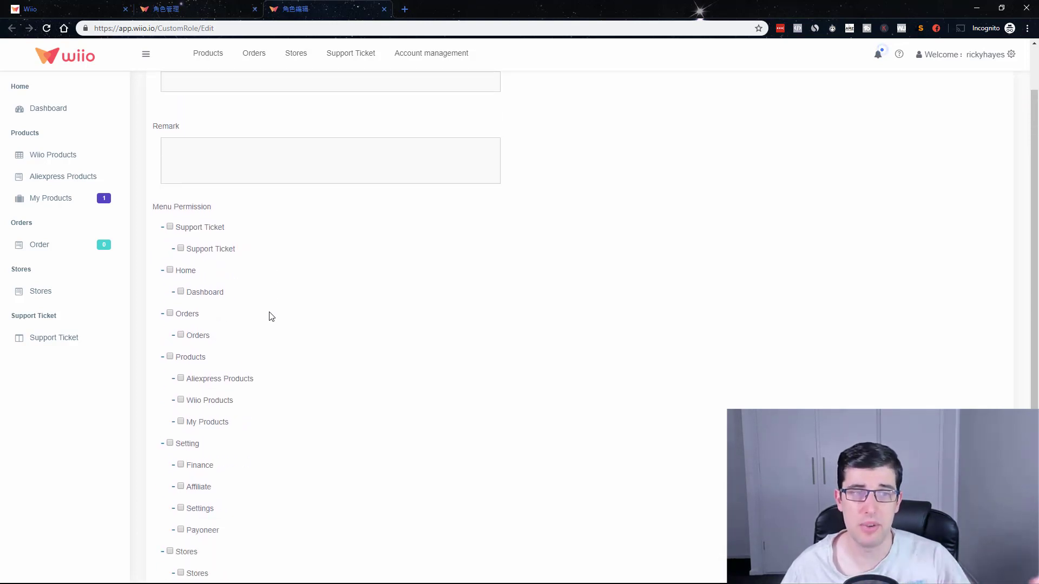